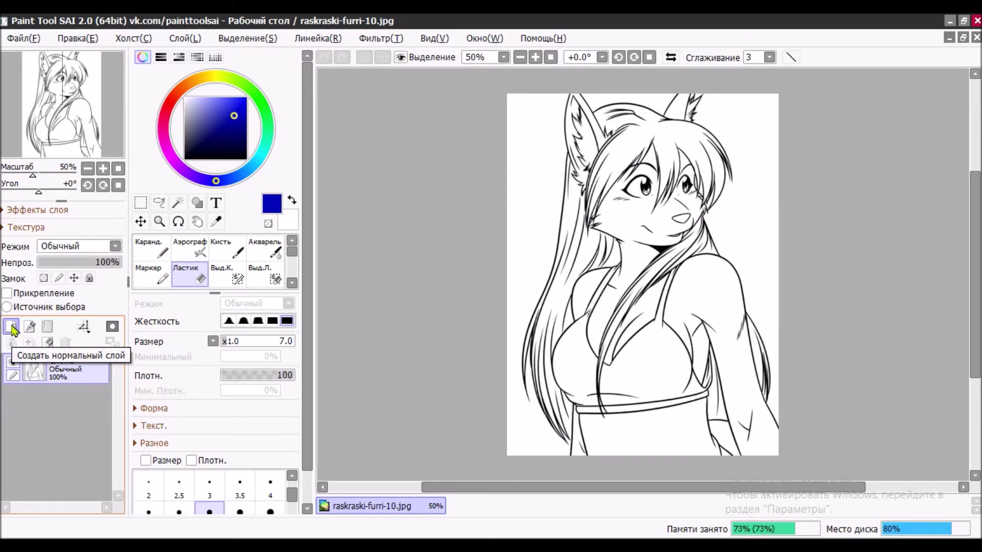
- Add a normal layer and a vector layer above the line-art layer
left_click(11, 328)
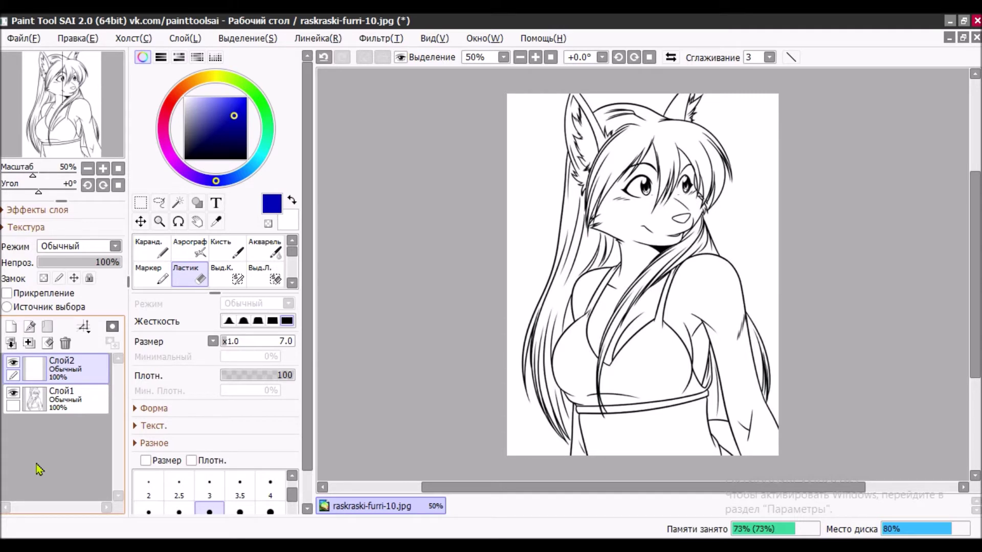
left_click(29, 327)
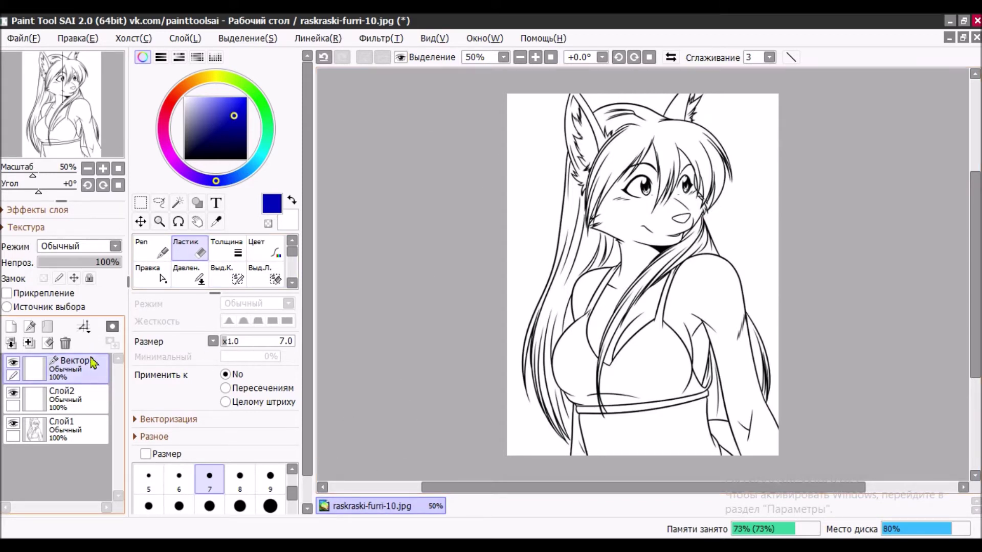
- Try a blue Brush stroke along the long hair strands on the normal layer Слой2, and undo it
left_click(87, 401)
left_click(228, 250)
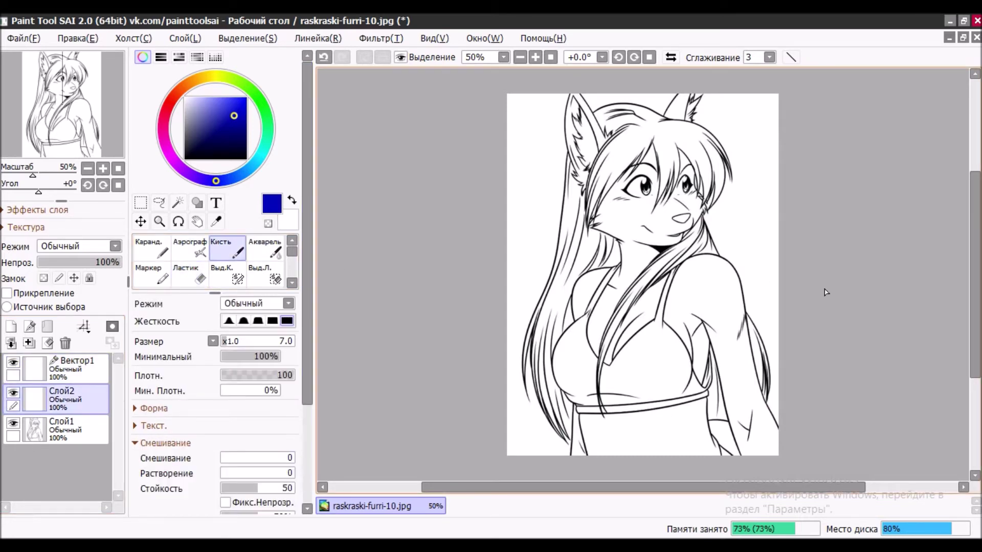
scroll(466, 261, "up", 12)
scroll(583, 285, "down", 3)
mouse_move(604, 218)
left_mouse_down()
mouse_move(531, 352)
mouse_move(429, 479)
left_mouse_up()
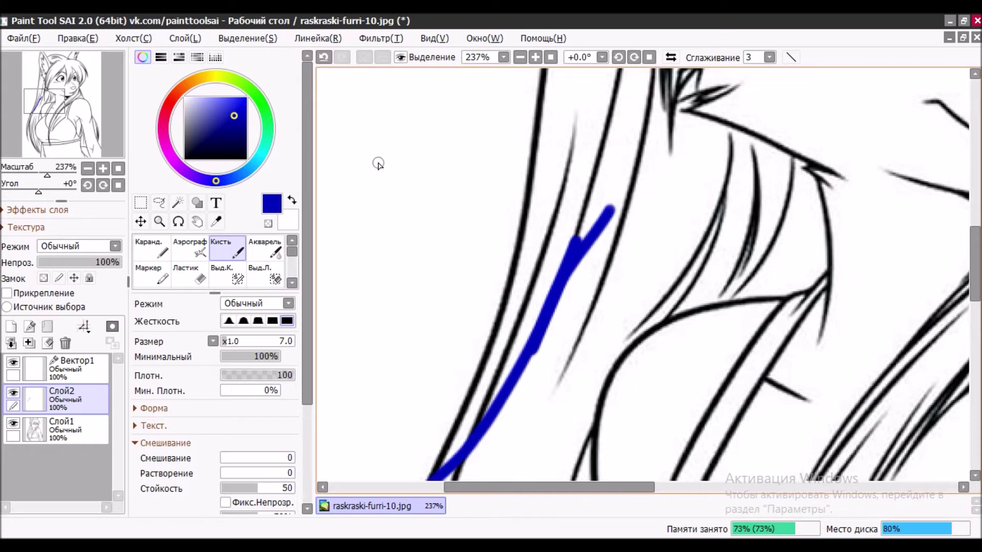
scroll(528, 98, "down", 1)
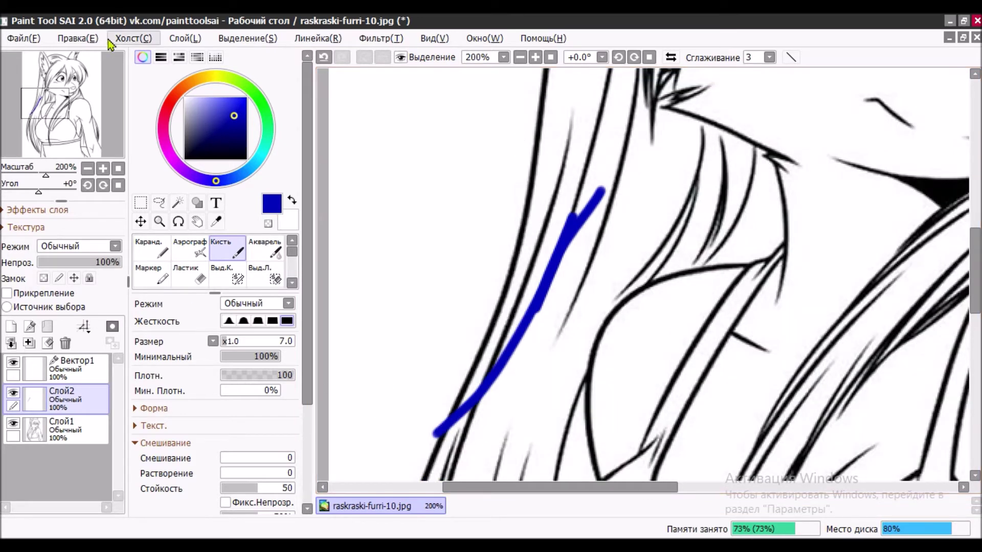
left_click(78, 38)
left_click(97, 55)
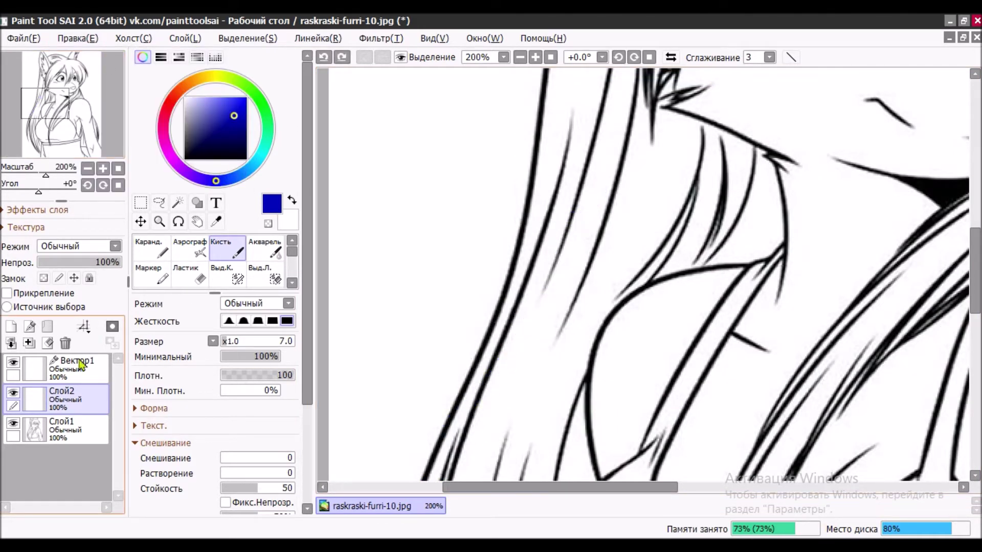
- Make the vector layer Вектор1 active and choose the Curve (Кривая) tool for it
left_click(63, 375)
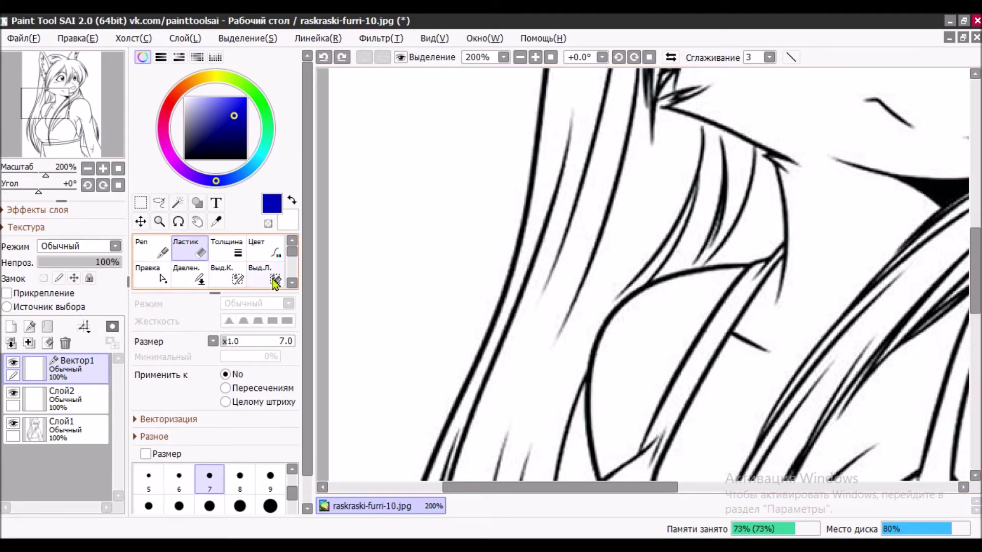
scroll(233, 286, "down", 1)
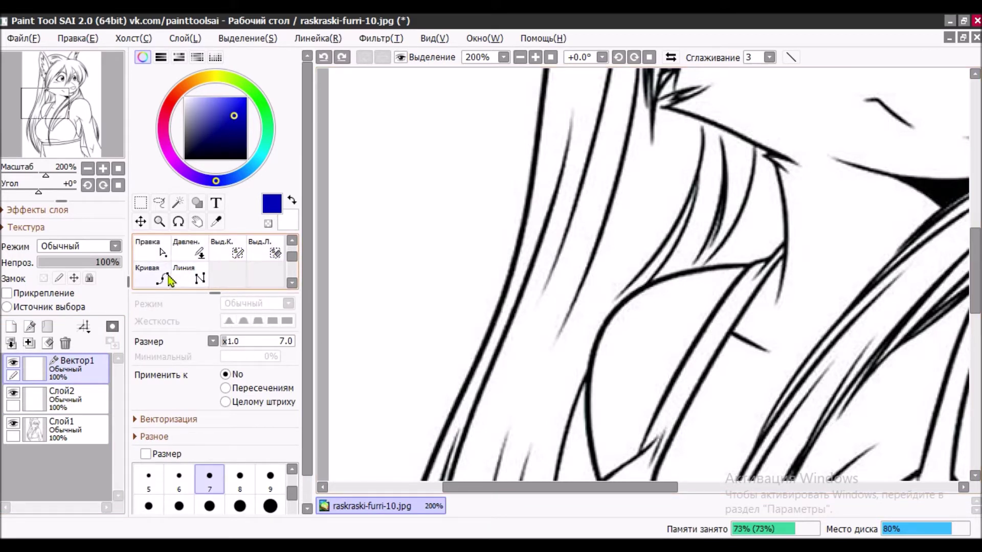
scroll(614, 360, "down", 1)
scroll(614, 360, "down", 2)
scroll(595, 381, "down", 1)
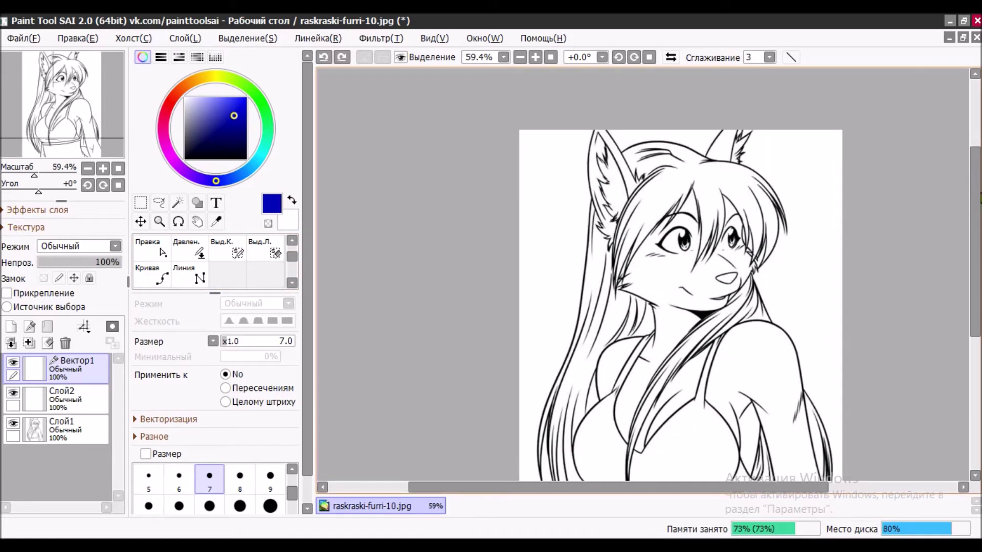
scroll(680, 274, "down", 3)
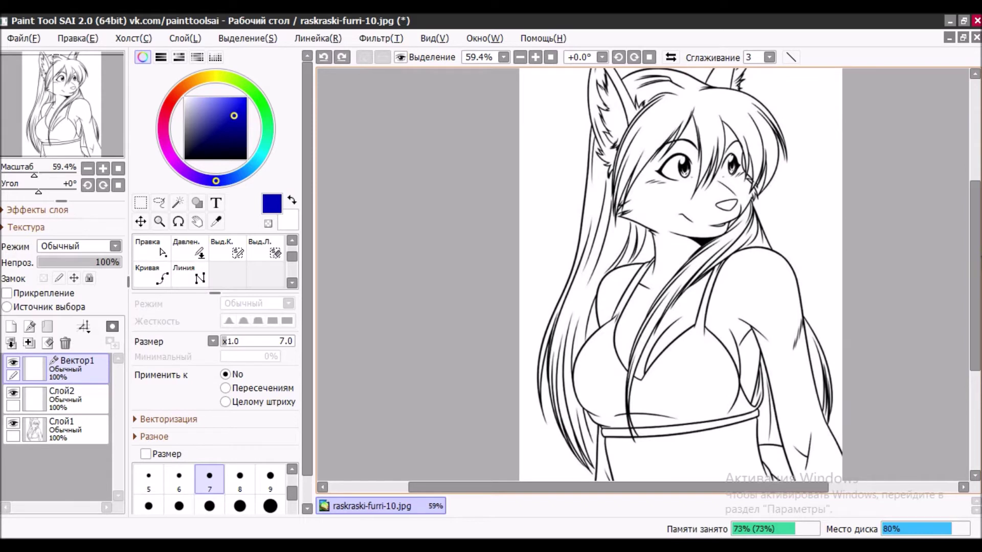
left_click(152, 277)
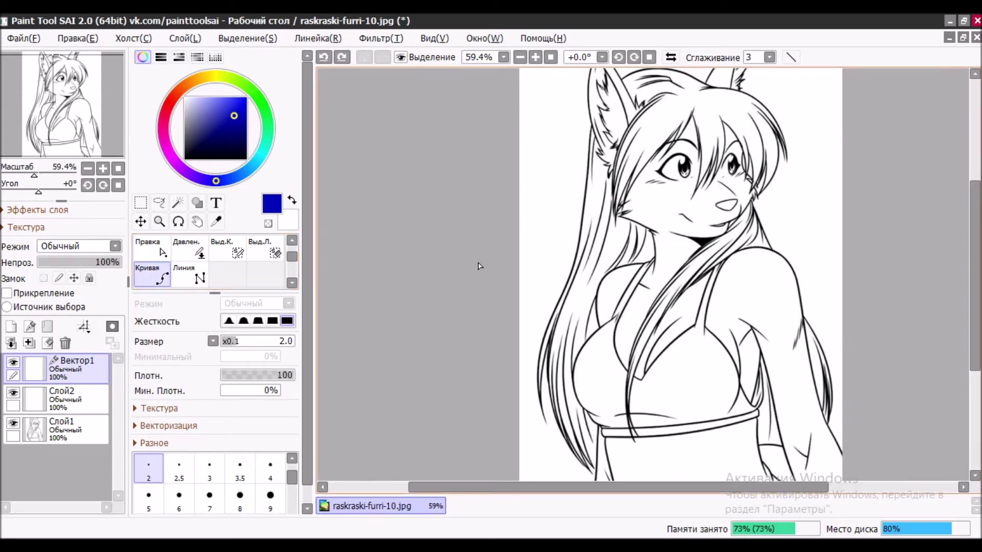
scroll(215, 499, "down", 1)
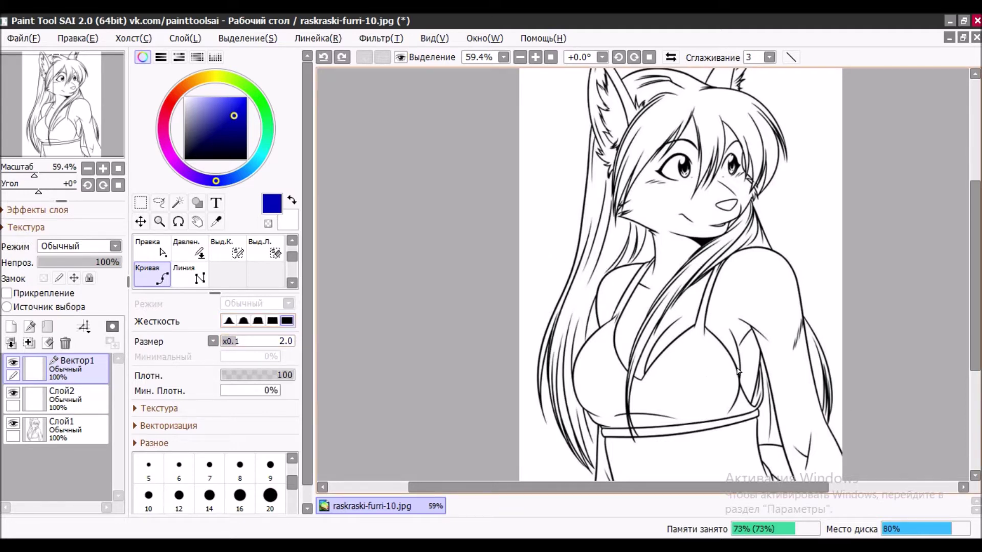
scroll(706, 293, "down", 2)
scroll(700, 327, "up", 6)
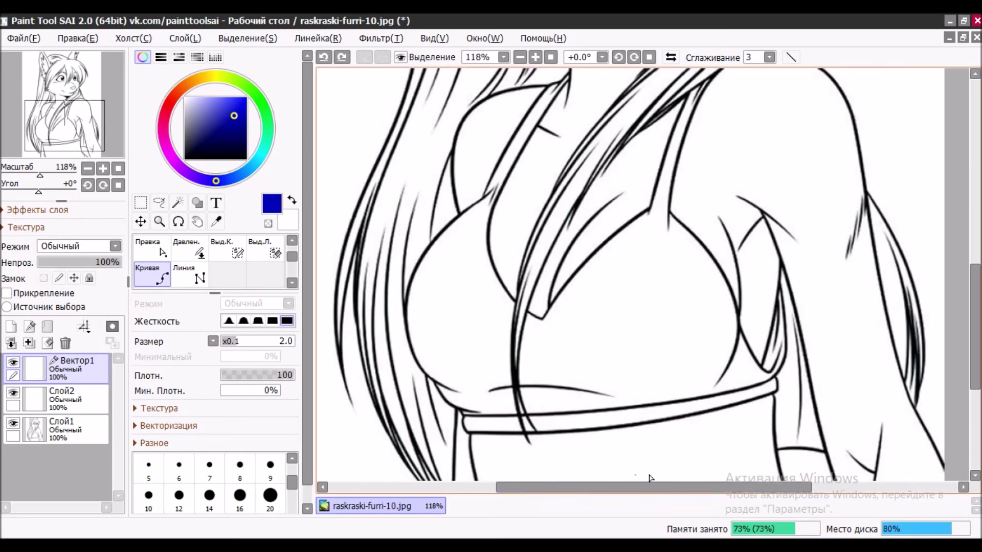
scroll(668, 357, "down", 6)
scroll(570, 199, "up", 5)
scroll(570, 200, "up", 3)
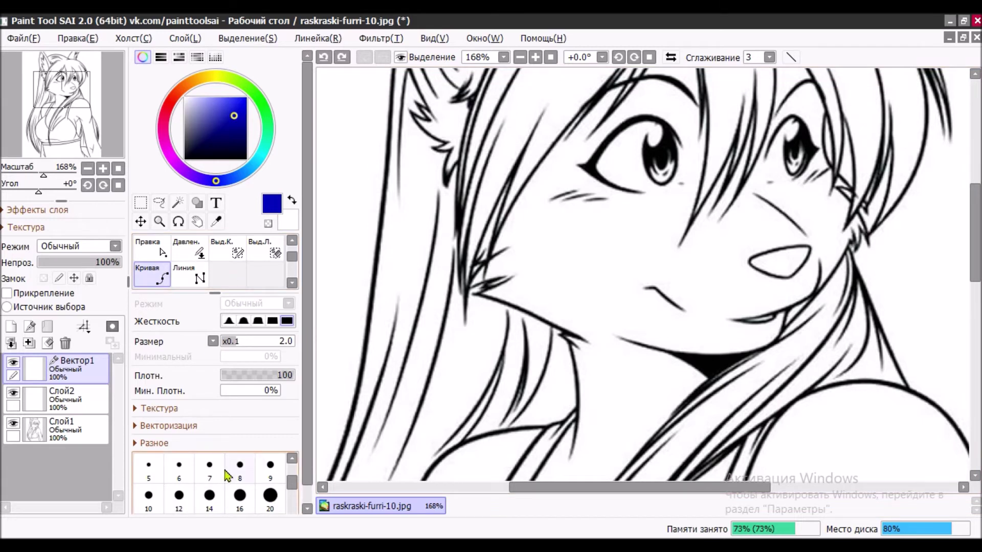
scroll(559, 310, "down", 4)
scroll(550, 184, "up", 3)
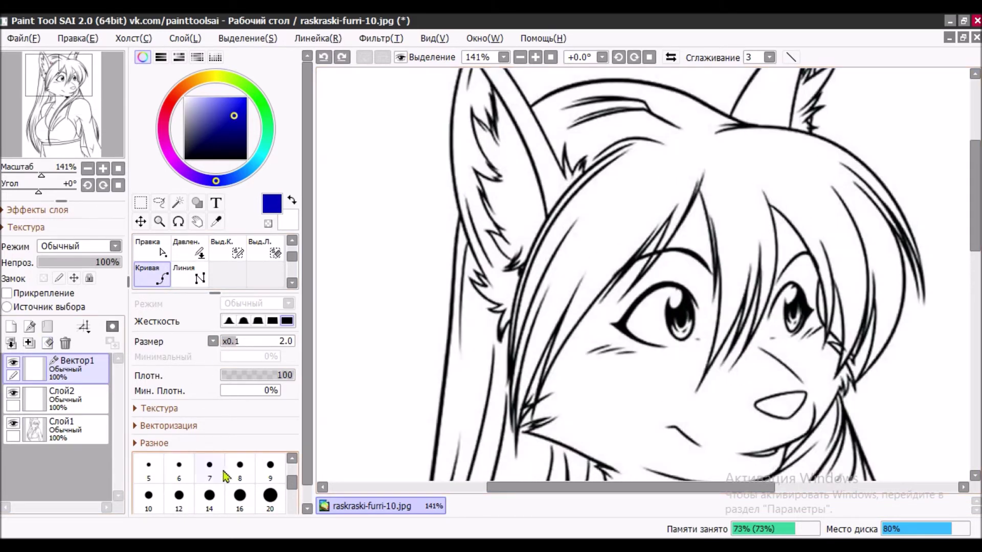
- Set the curve's size to 6 and its colour to dark red
scroll(207, 487, "up", 1)
left_click(175, 503)
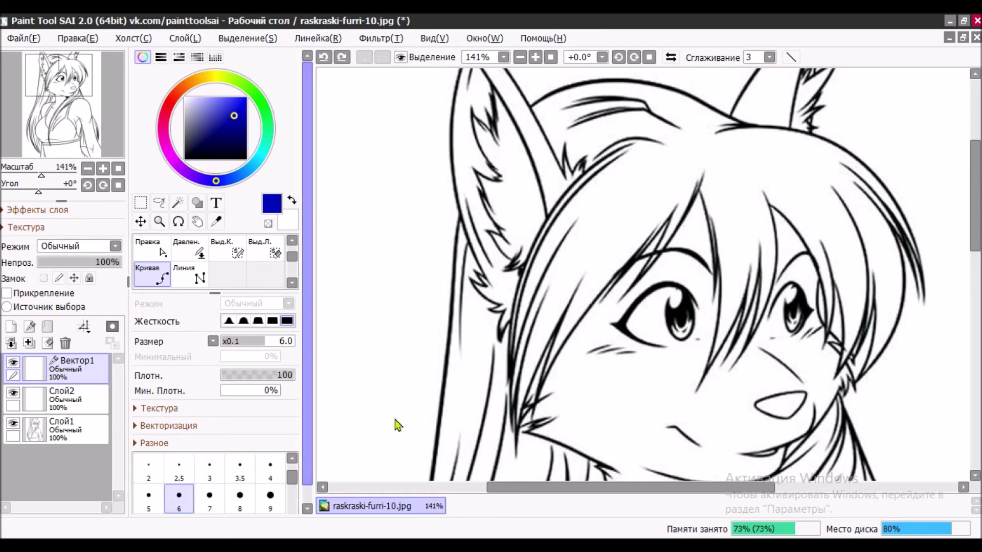
scroll(612, 160, "up", 3)
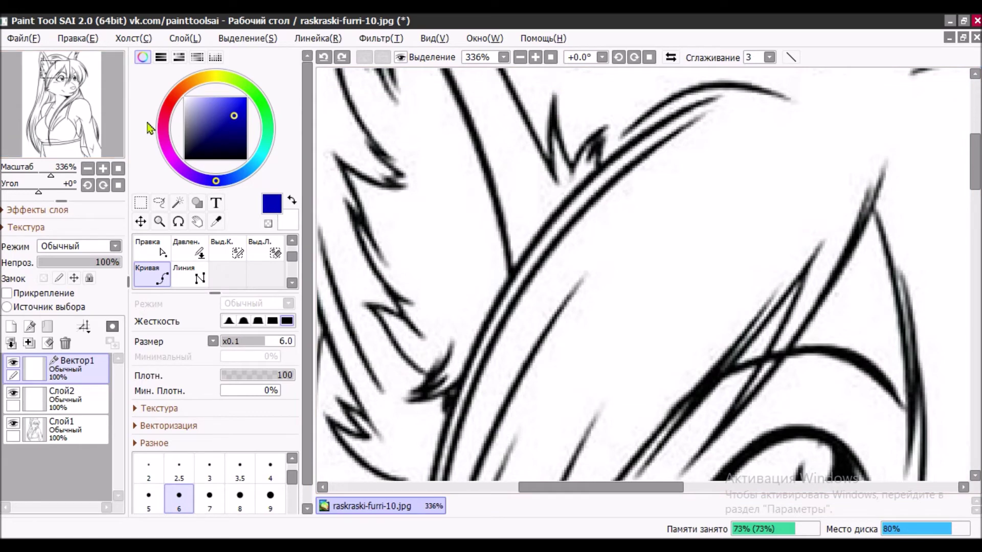
left_click(175, 105)
left_click(247, 130)
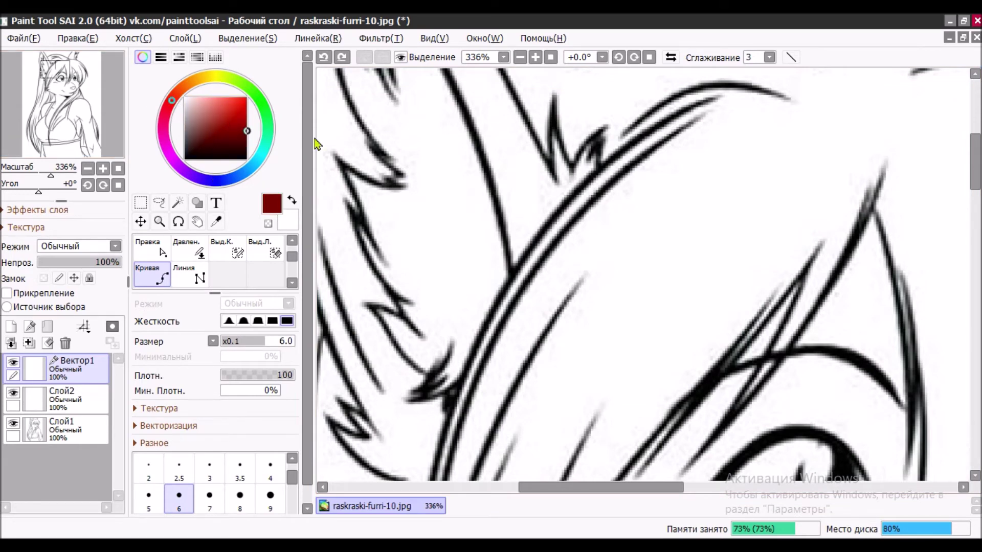
- Trace the outer hair line beside the ear with a dark red curve, from the crown down to the temple
scroll(688, 151, "up", 1)
mouse_move(721, 96)
left_mouse_down()
mouse_move(574, 153)
mouse_move(513, 258)
mouse_move(423, 373)
mouse_move(408, 457)
left_mouse_up()
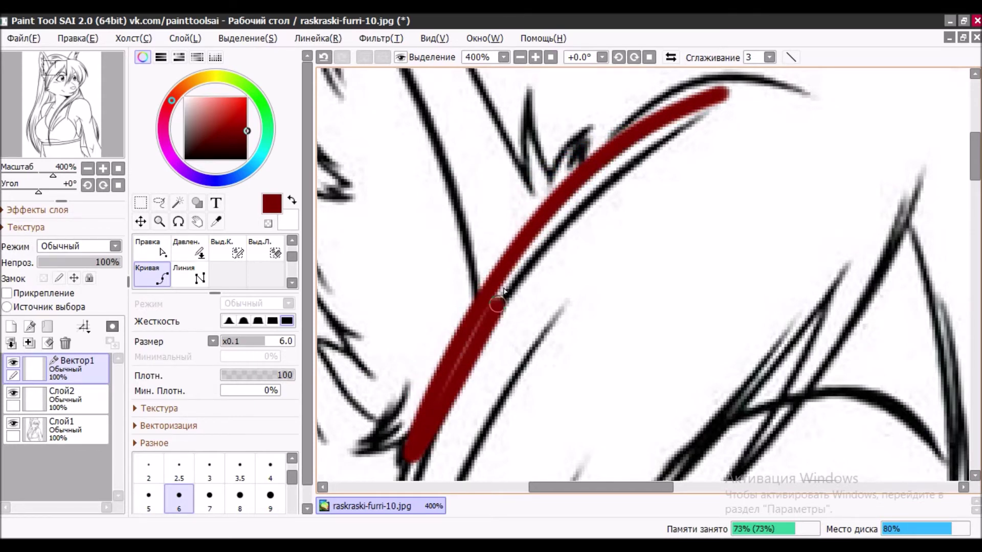
scroll(503, 292, "down", 6)
scroll(460, 439, "up", 6)
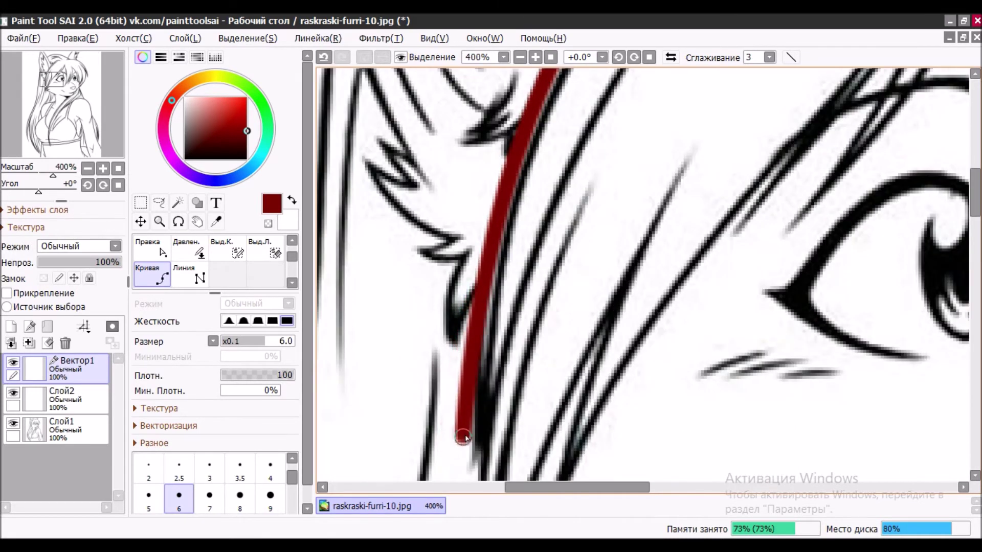
left_click(470, 473)
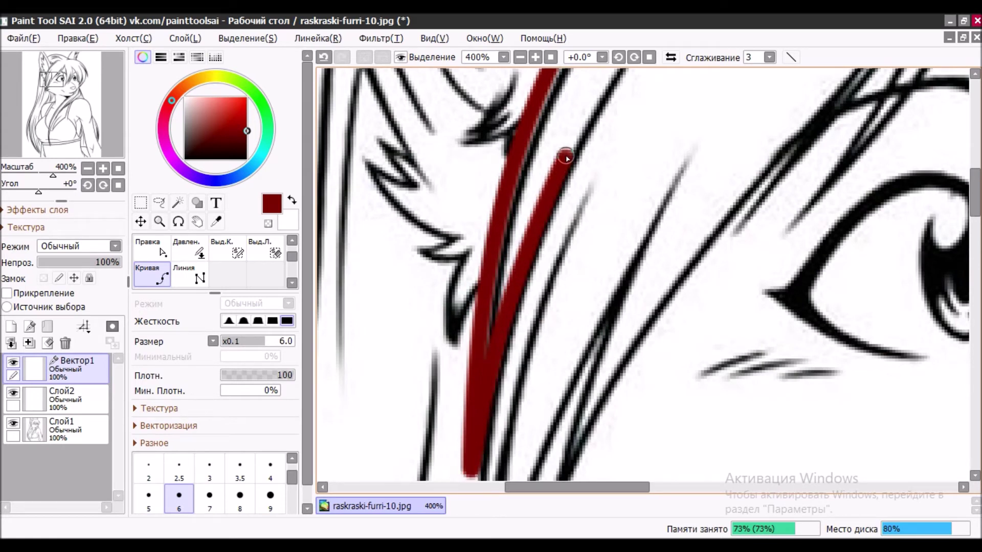
- Trace two more curves on the neighbouring inner hair strands, one from the temple upward and one from the crown downward
scroll(596, 100, "down", 5)
scroll(569, 219, "up", 2)
scroll(569, 218, "up", 1)
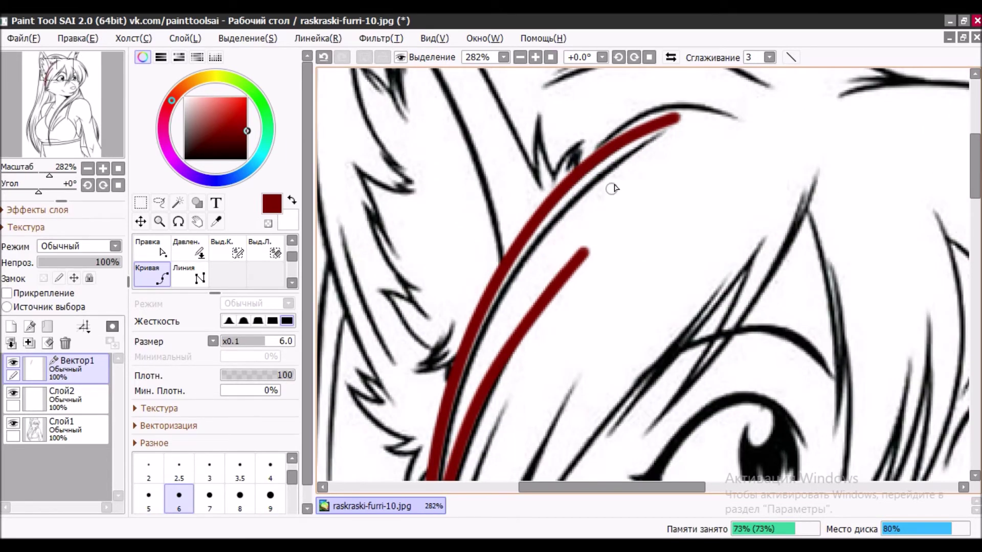
left_click(667, 134)
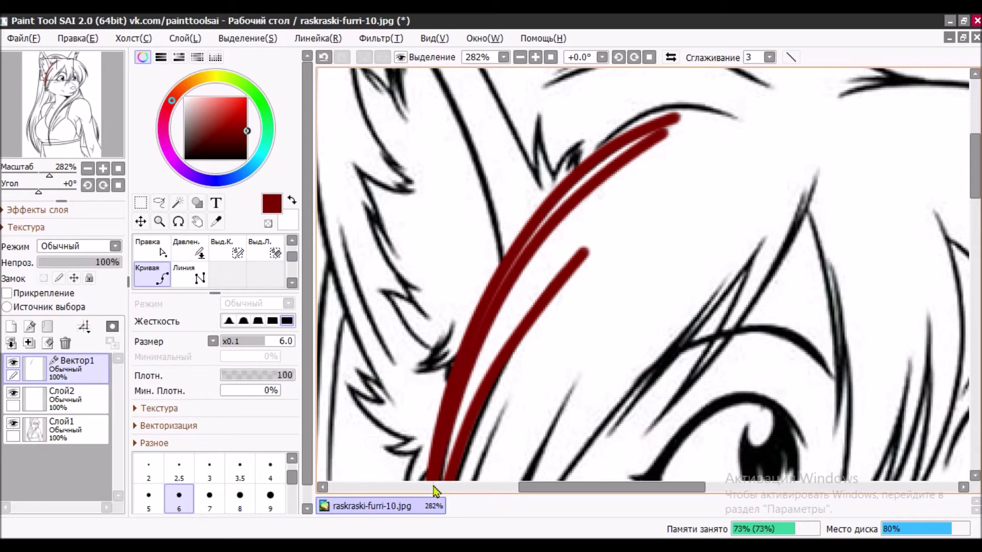
scroll(631, 357, "down", 6)
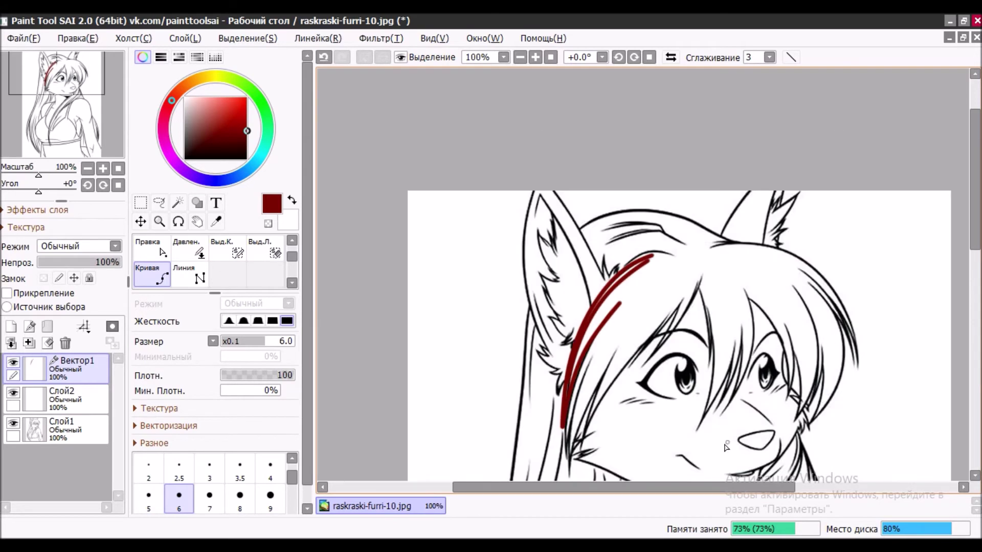
- Reposition the lower and upper end points of the middle hair curve, shifting its upper end slightly downward
scroll(645, 321, "up", 5)
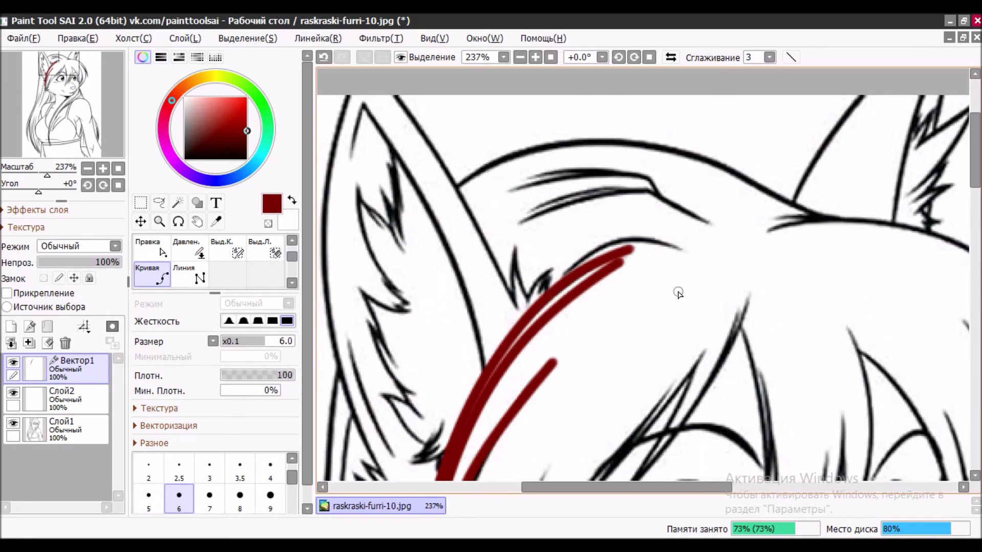
left_click_drag(976, 153, 977, 168)
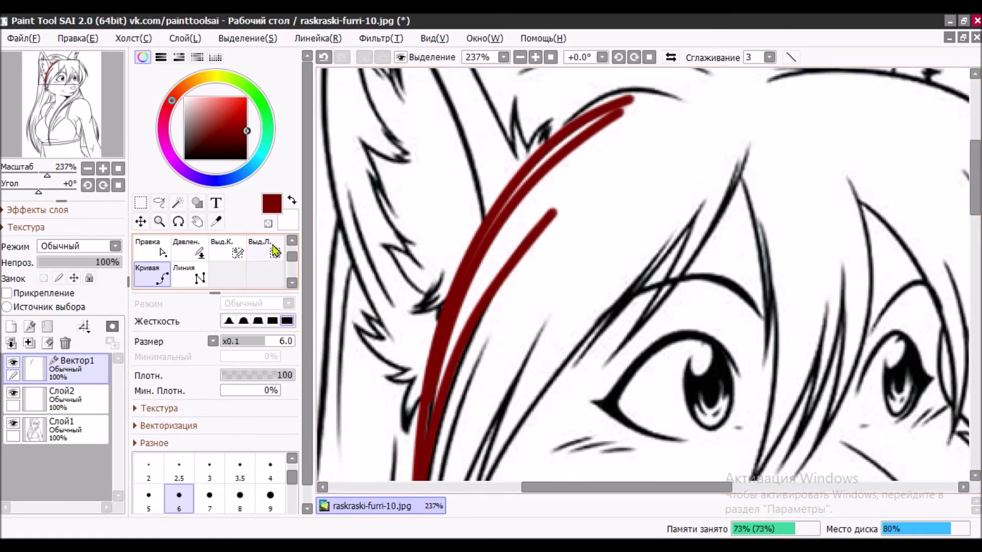
left_click(186, 249)
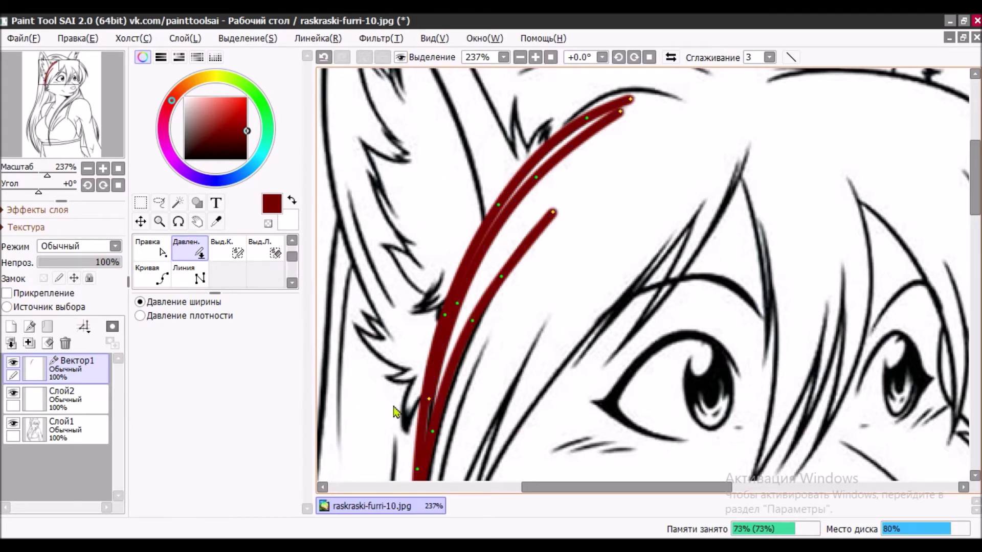
left_click(164, 251)
left_click_drag(419, 386, 429, 405)
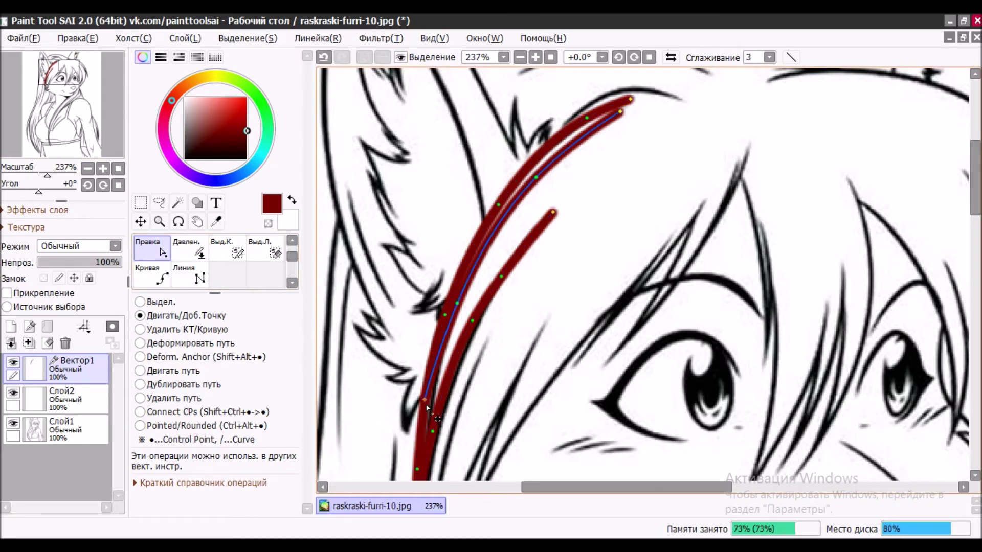
mouse_move(435, 415)
left_mouse_down()
mouse_move(620, 404)
mouse_move(404, 187)
mouse_move(509, 469)
mouse_move(604, 307)
mouse_move(549, 341)
mouse_move(433, 380)
mouse_move(423, 373)
mouse_move(429, 395)
left_mouse_up()
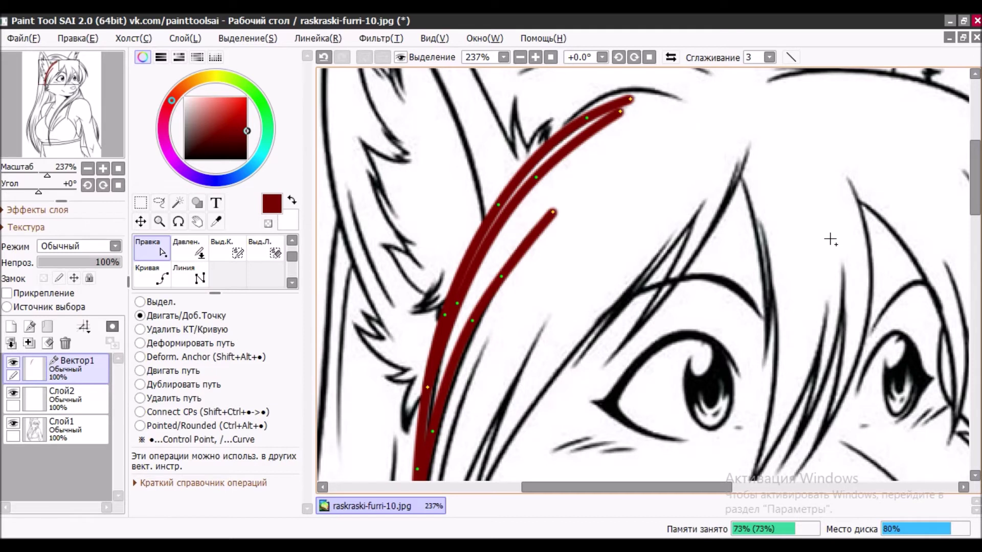
left_click_drag(620, 112, 625, 122)
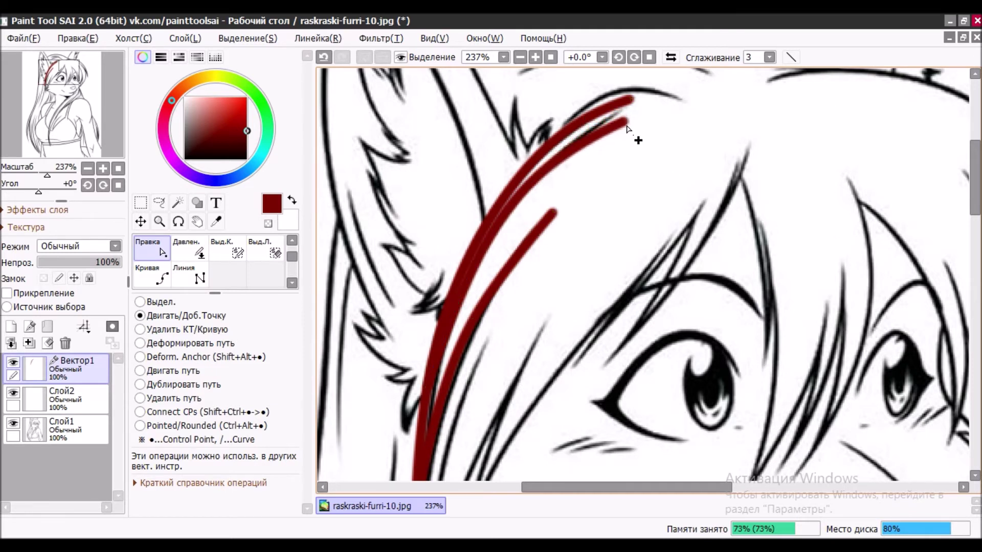
- Reduce the width pressure at the upper ends of the middle and outer hair curves so that they taper to thin points
left_click(187, 249)
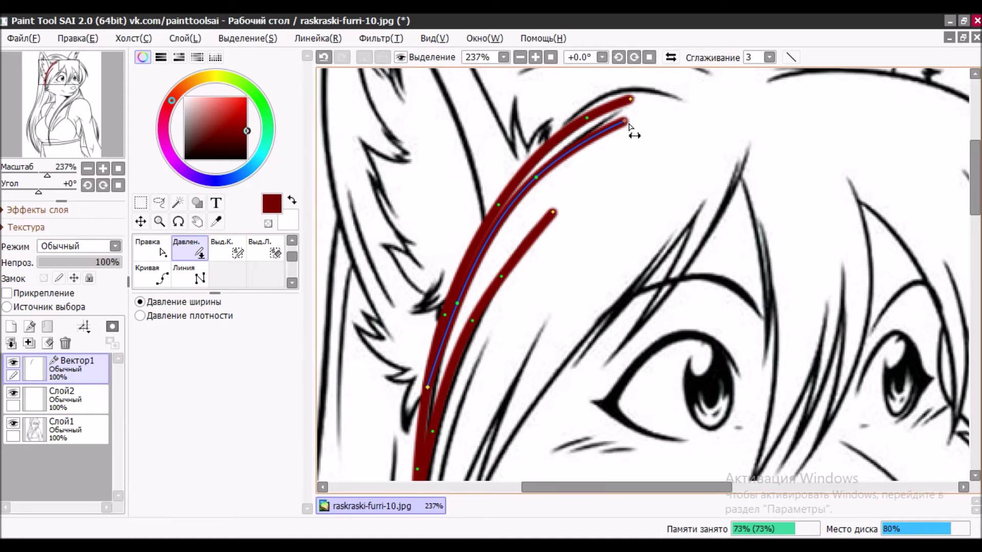
mouse_move(629, 127)
left_mouse_down()
mouse_move(609, 184)
mouse_move(559, 241)
mouse_move(624, 182)
mouse_move(581, 234)
mouse_move(594, 210)
left_mouse_up()
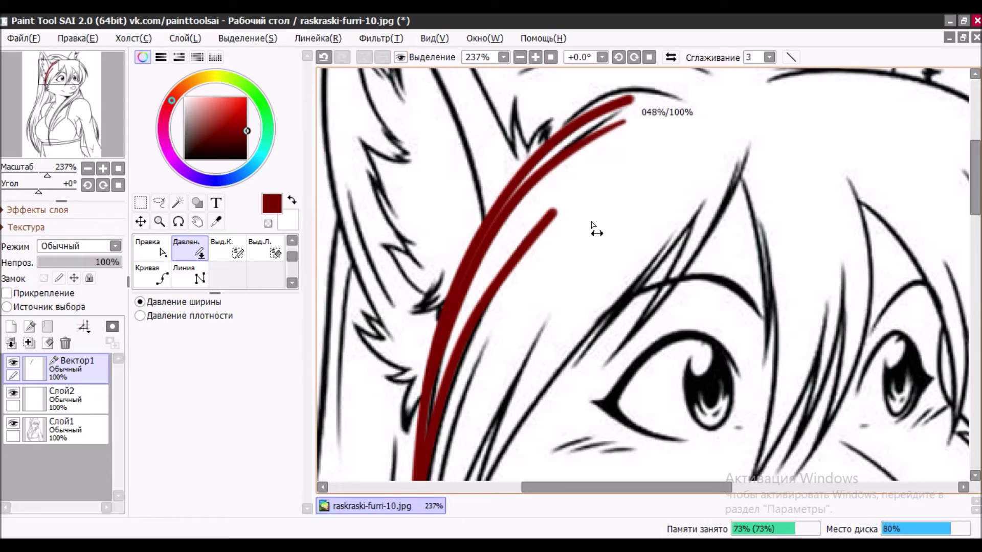
left_click_drag(593, 228, 541, 252)
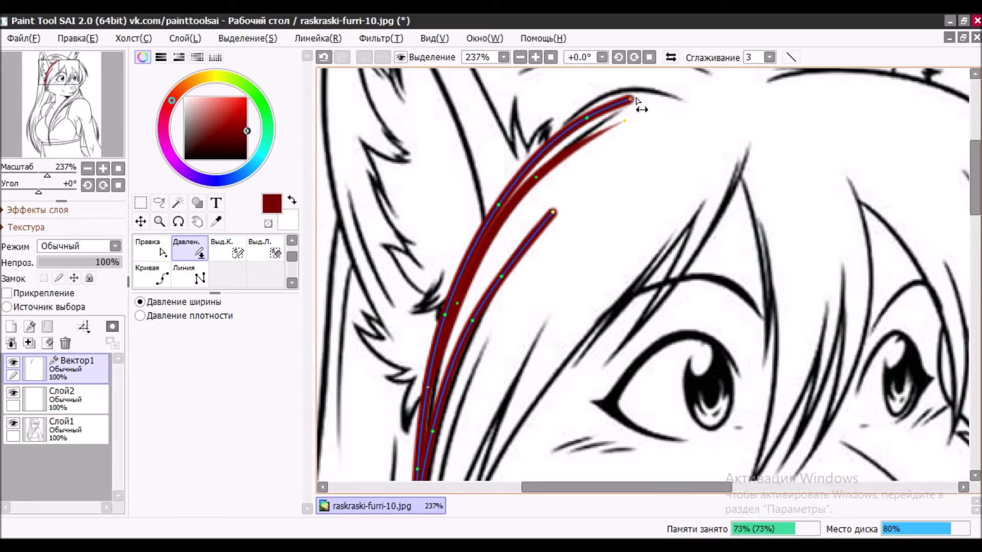
mouse_move(535, 182)
left_mouse_down()
mouse_move(499, 245)
mouse_move(509, 233)
mouse_move(502, 241)
mouse_move(517, 238)
left_mouse_up()
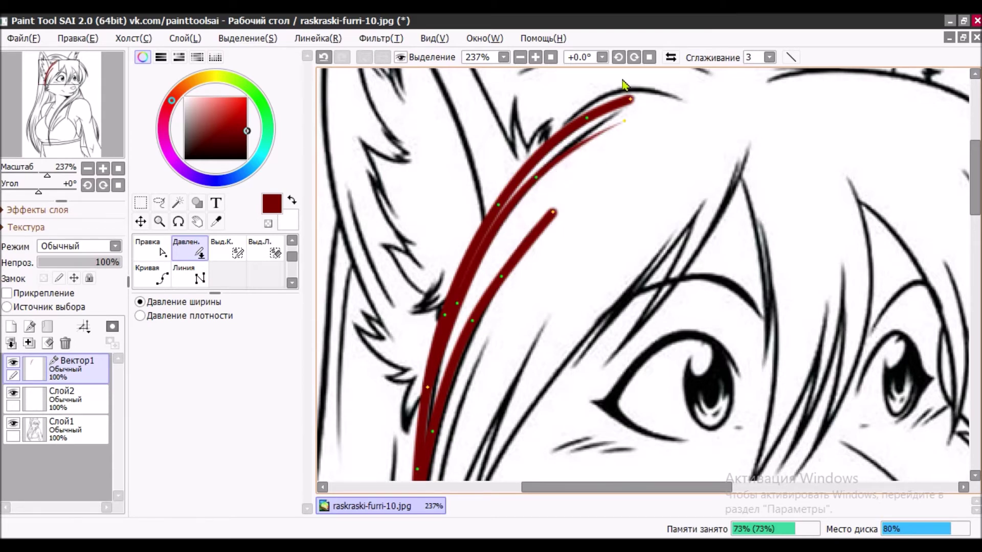
mouse_move(634, 99)
left_mouse_down()
mouse_move(559, 158)
mouse_move(547, 156)
left_mouse_up()
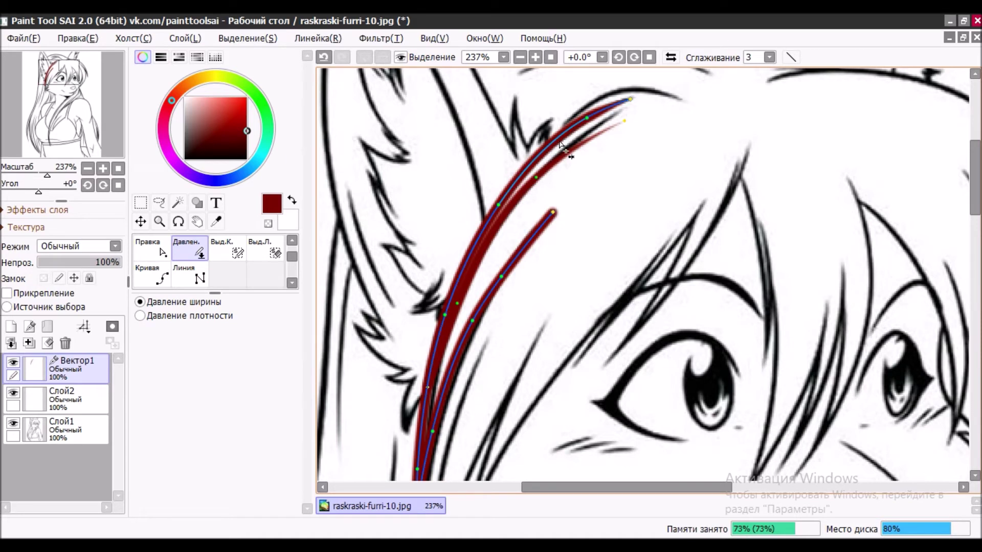
- Reduce the width pressure at the upper ends of the outer and inner hair curves so that they taper to points
mouse_move(630, 100)
left_mouse_down()
mouse_move(532, 169)
mouse_move(554, 161)
left_mouse_up()
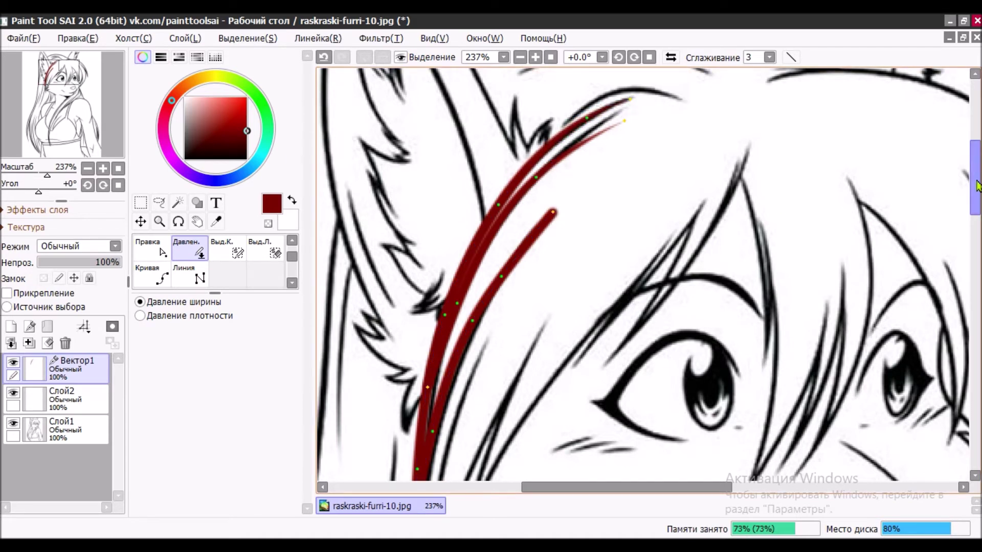
scroll(975, 176, "down", 3)
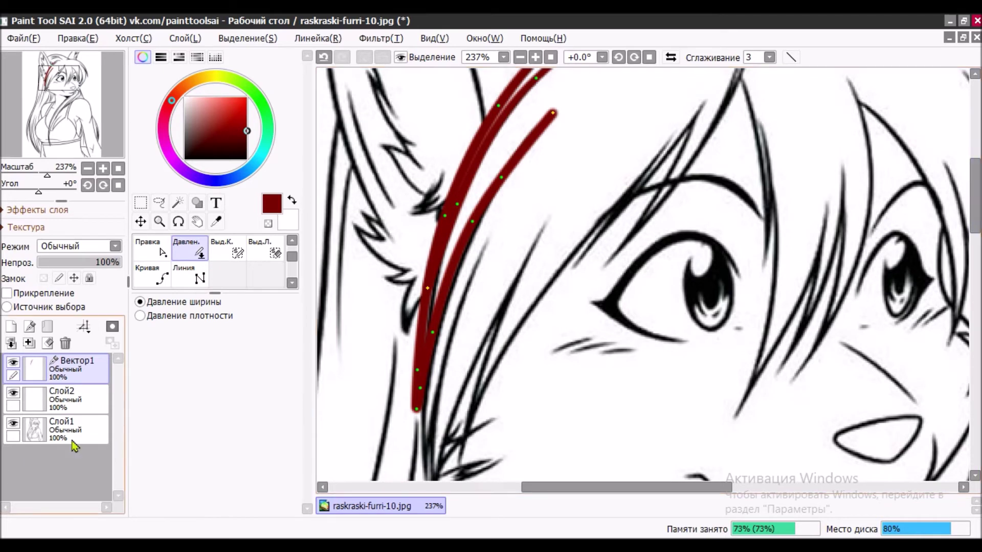
mouse_move(554, 132)
left_mouse_down()
mouse_move(558, 125)
mouse_move(517, 180)
mouse_move(472, 207)
mouse_move(501, 208)
mouse_move(487, 202)
mouse_move(467, 262)
left_mouse_up()
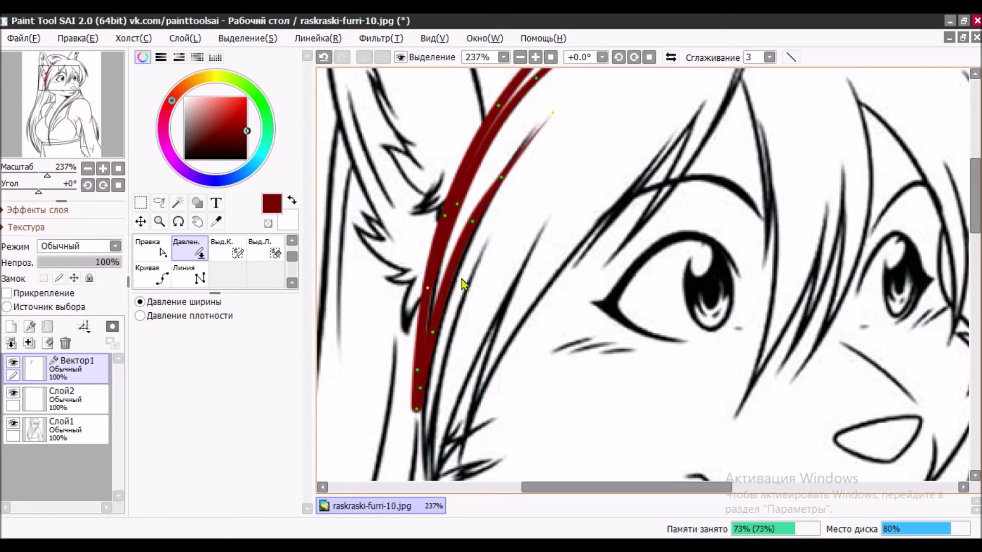
- Reduce the width pressure at the hair curves' shared lower end near the temple and at the outer curve's lower control point
left_click_drag(416, 398, 364, 499)
mouse_move(296, 519)
left_mouse_down()
mouse_move(403, 412)
mouse_move(383, 427)
left_mouse_up()
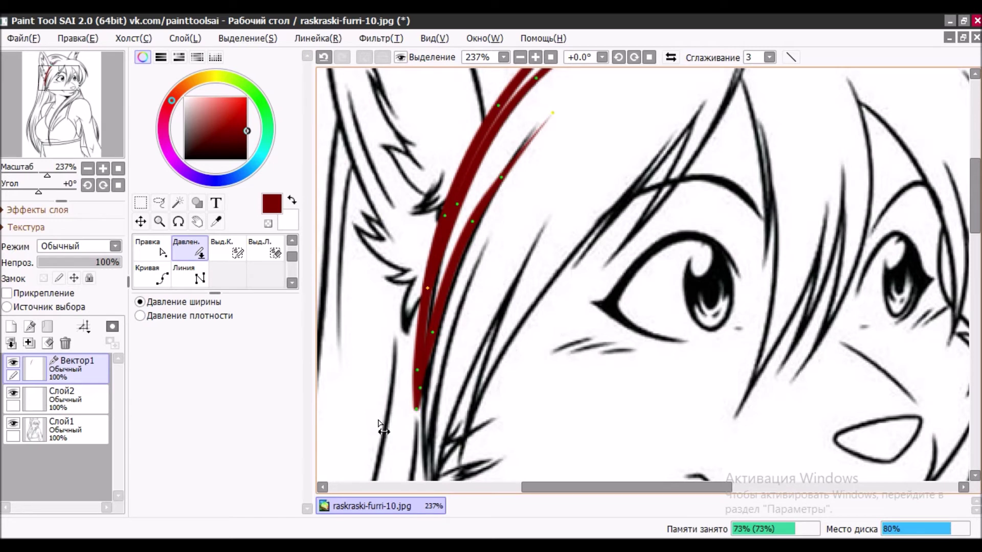
mouse_move(415, 391)
left_mouse_down()
mouse_move(387, 420)
mouse_move(401, 405)
left_mouse_up()
left_click_drag(434, 280, 399, 312)
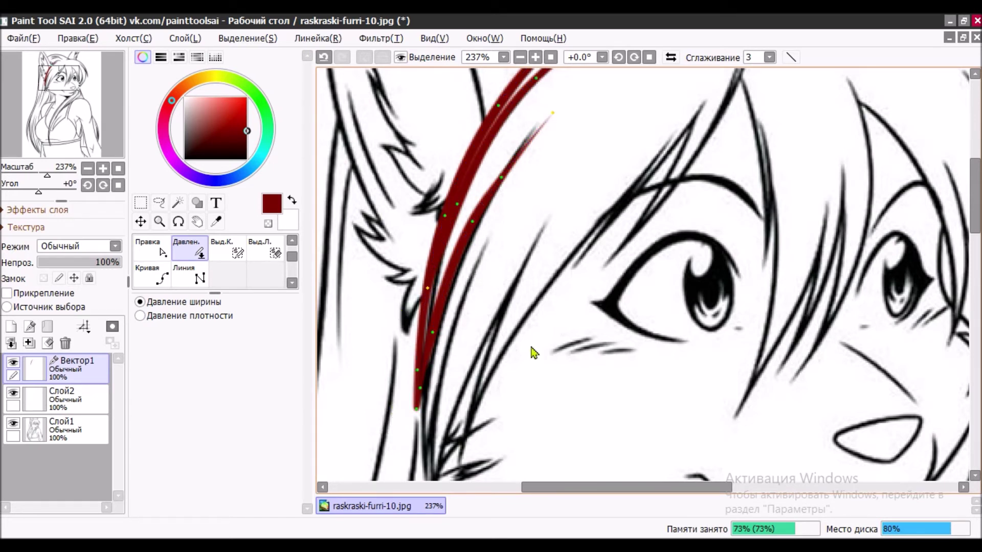
- Hide the sketch layer Слой1 and reduce the width pressure at the middle control points of the outer hair curve
left_click(11, 426)
scroll(516, 352, "down", 3)
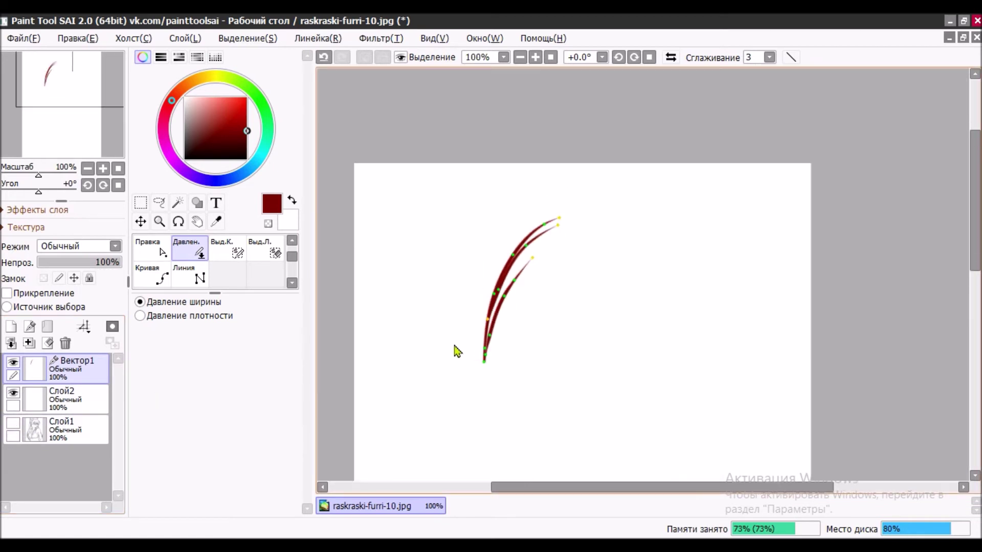
scroll(455, 345, "up", 3)
mouse_move(549, 276)
left_mouse_down()
mouse_move(450, 351)
mouse_move(480, 327)
left_mouse_up()
mouse_move(585, 192)
left_mouse_down()
mouse_move(533, 221)
mouse_move(552, 221)
left_mouse_up()
scroll(634, 286, "down", 4)
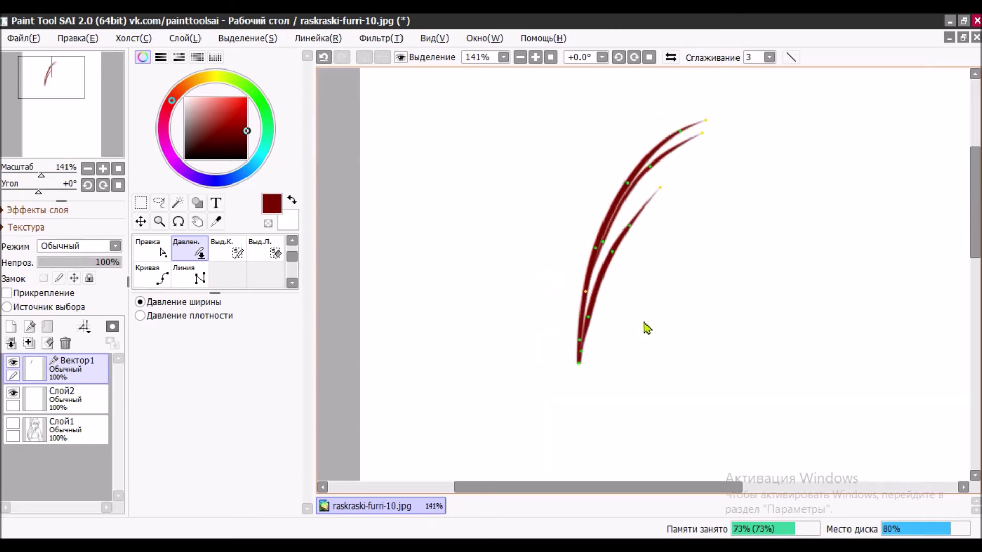
left_click_drag(664, 494, 698, 492)
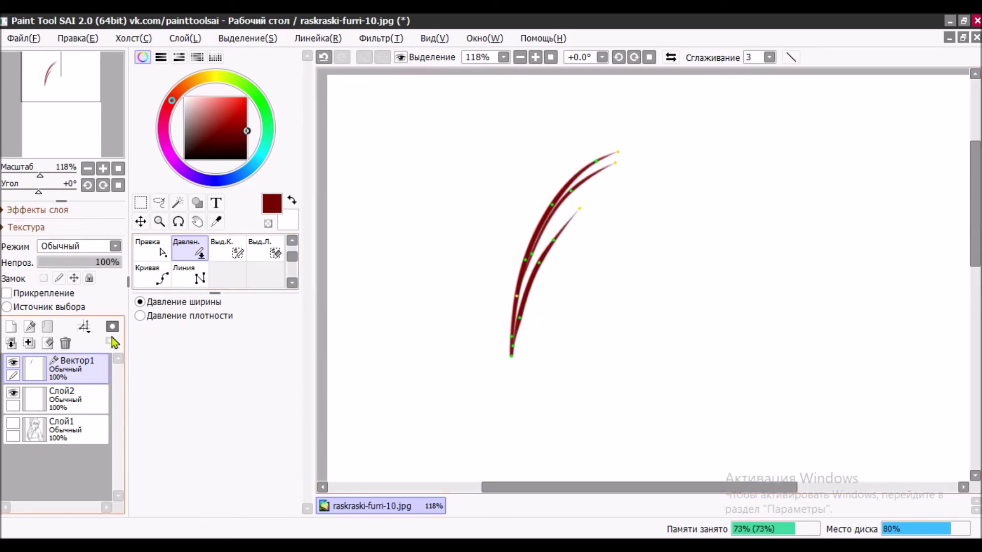
- Set the Curve tool's size to 50 and start a dark red curve in the empty area beside the hair strands
left_click(153, 277)
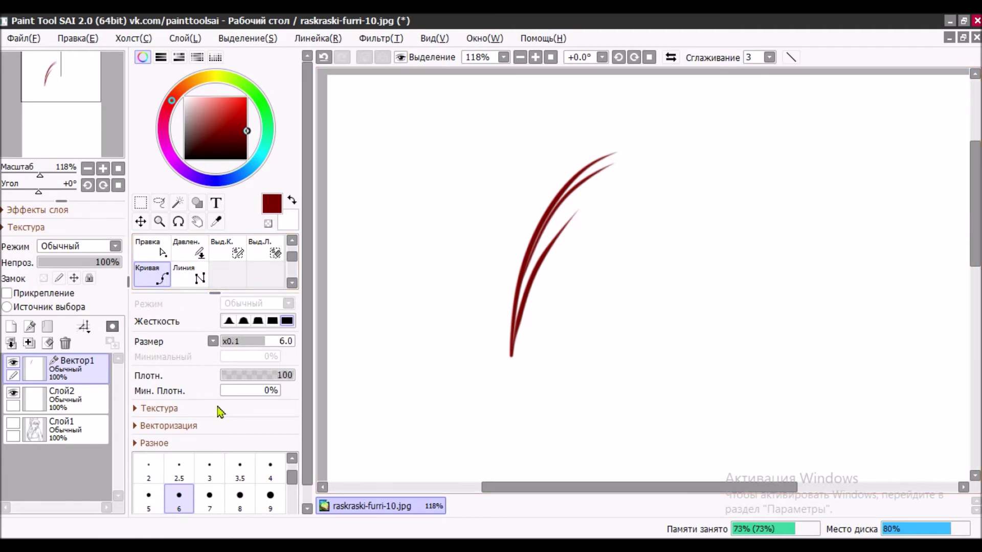
scroll(242, 506, "down", 2)
left_click(269, 496)
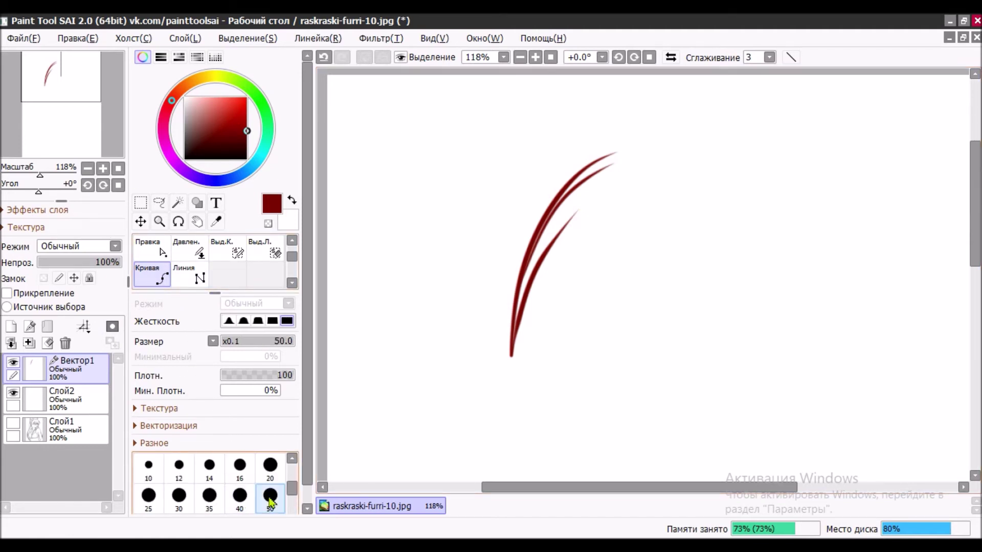
left_click(576, 366)
left_click(863, 151)
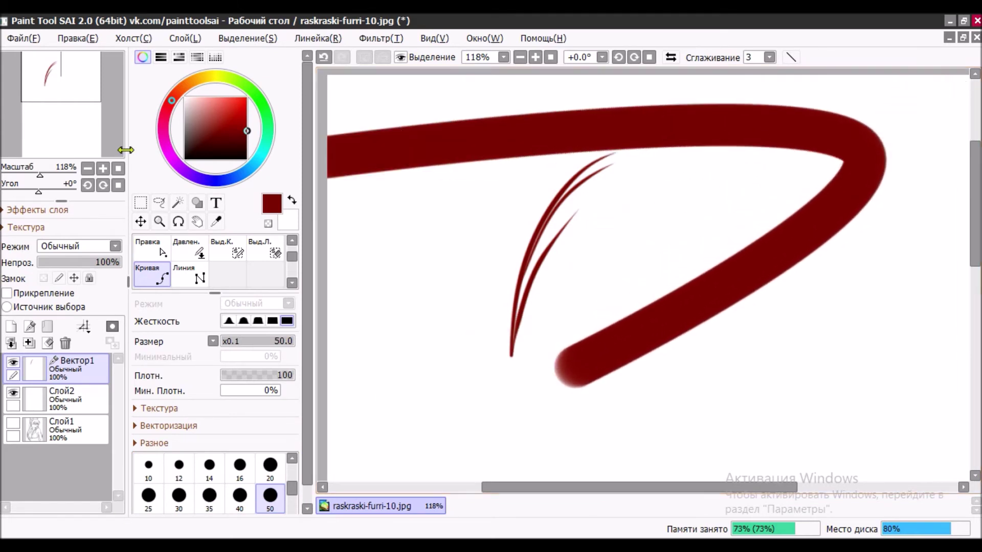
left_click(74, 43)
left_click(77, 50)
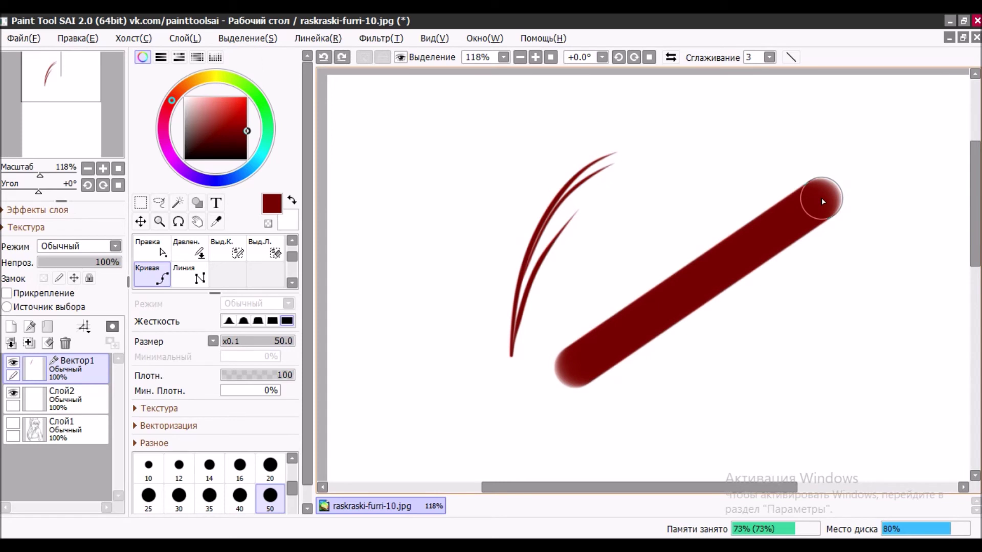
double_click(823, 197)
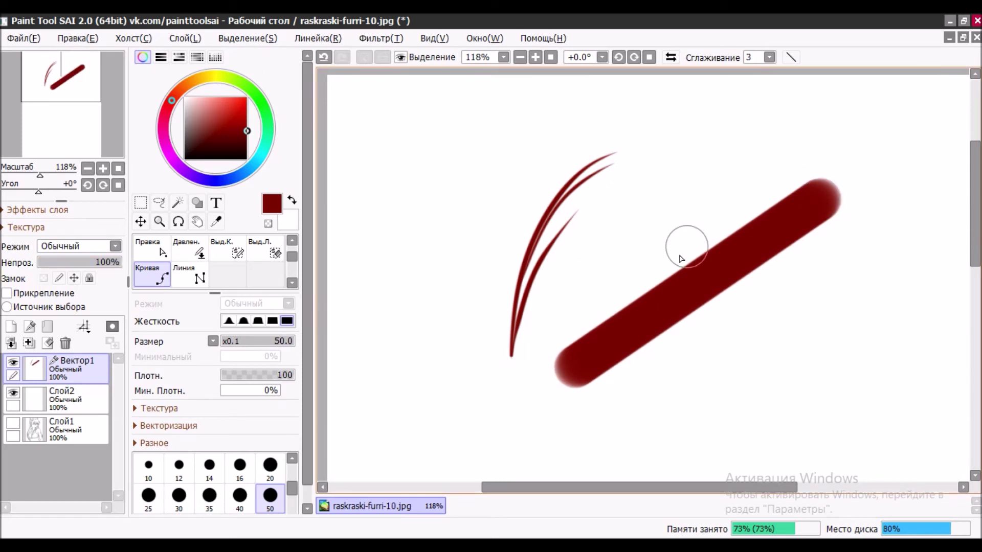
left_click(78, 38)
left_click(94, 56)
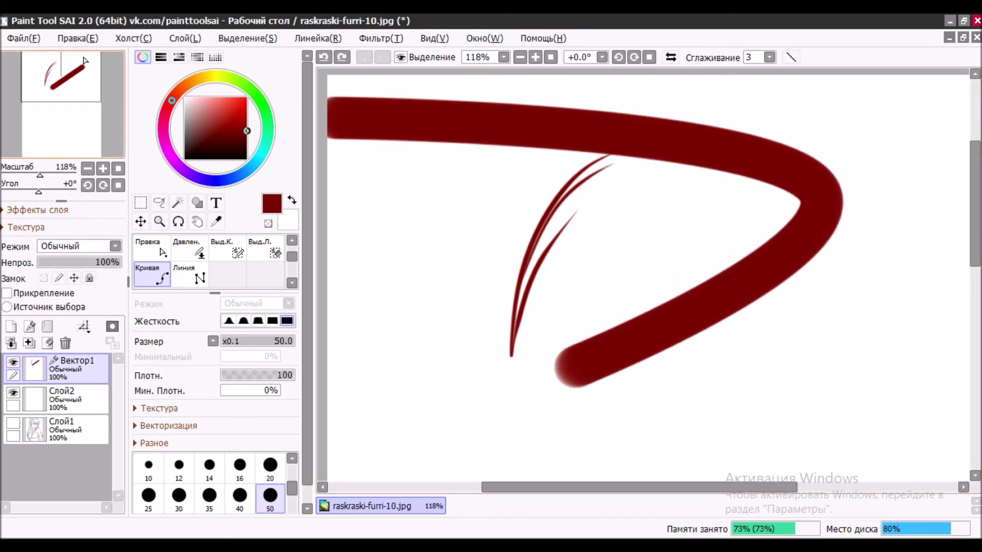
left_click(94, 39)
left_click(97, 57)
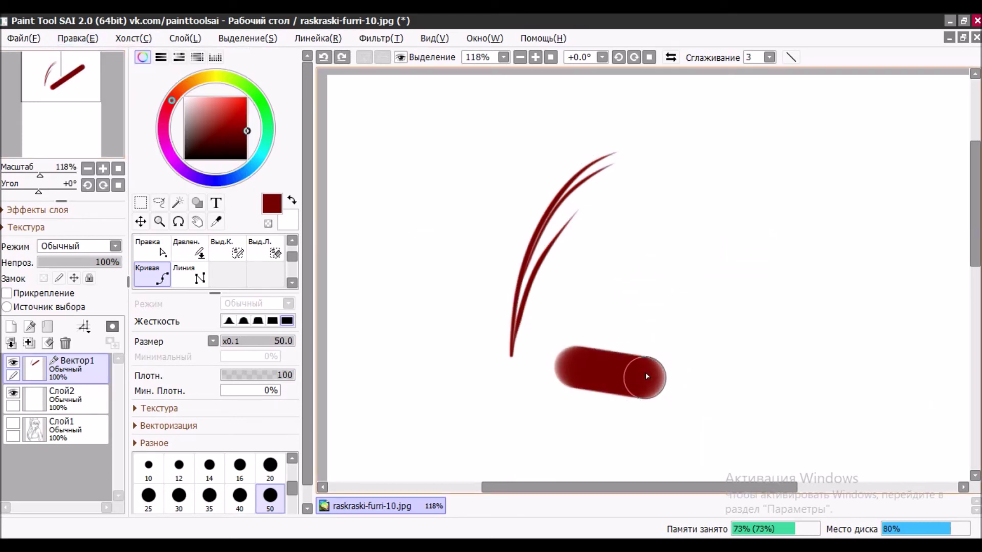
- Finish the thick curve as a slightly bent diagonal and reduce its width pressure into pointed ends and a slimmer middle
left_click(644, 320)
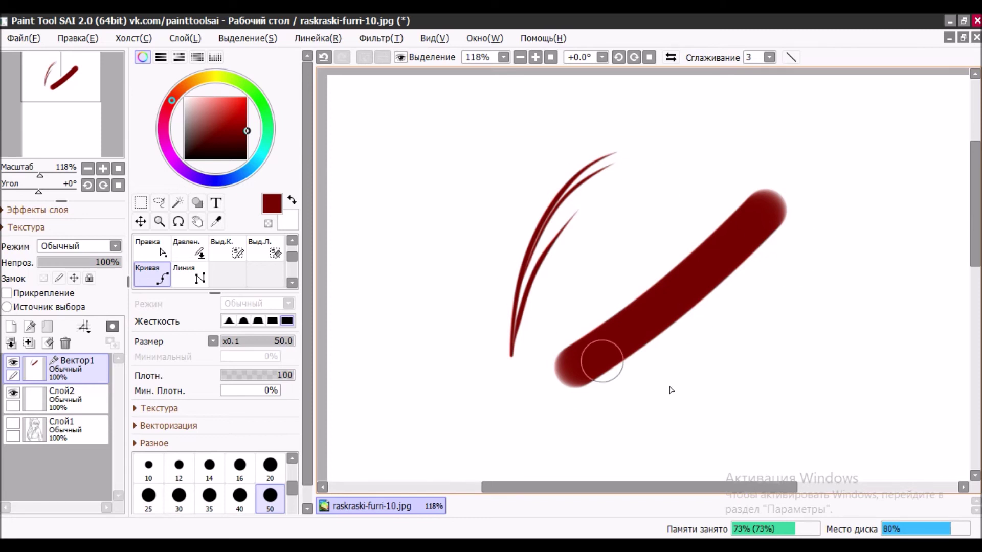
left_click(196, 254)
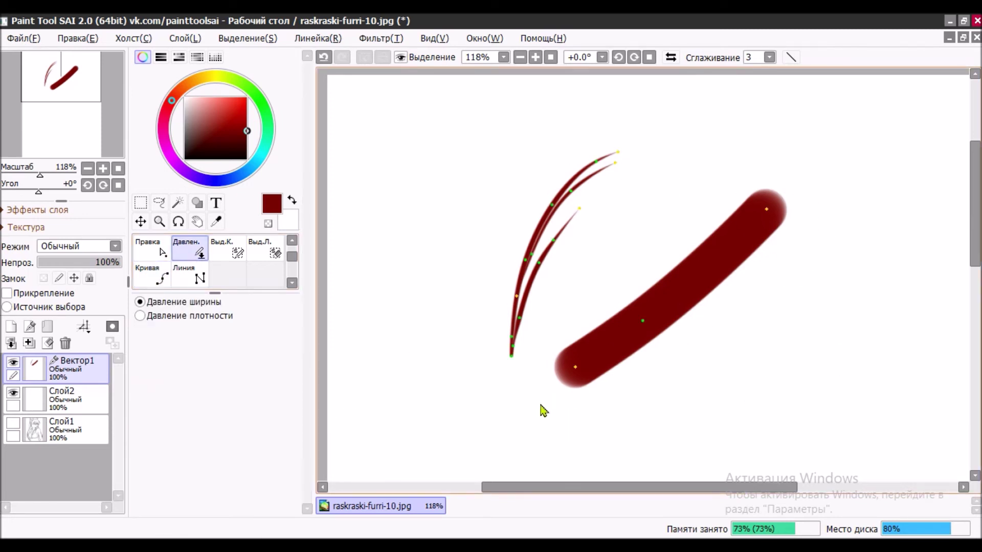
left_click_drag(575, 367, 486, 400)
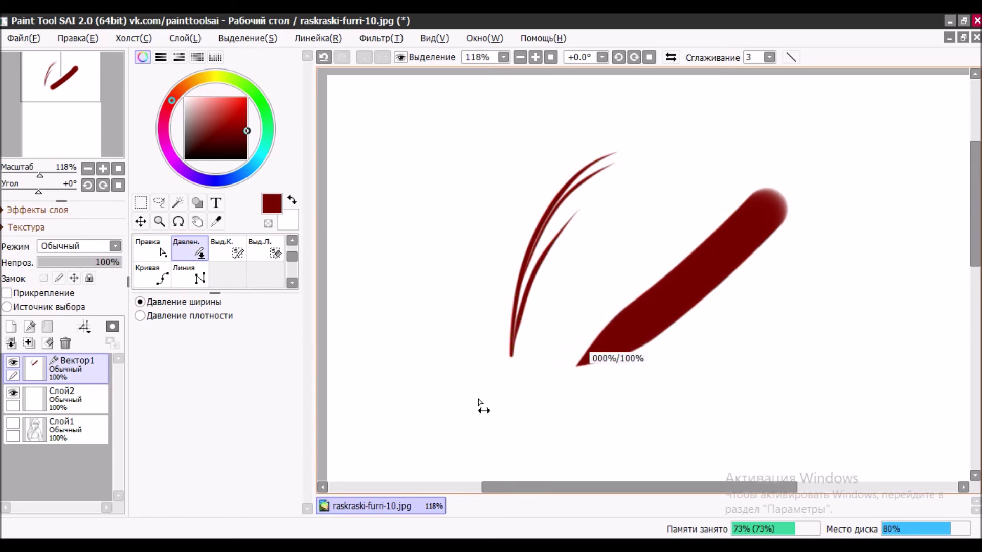
left_click_drag(642, 320, 597, 358)
left_click_drag(766, 202, 664, 239)
mouse_move(649, 328)
left_mouse_down()
mouse_move(642, 340)
mouse_move(630, 332)
mouse_move(642, 335)
left_mouse_up()
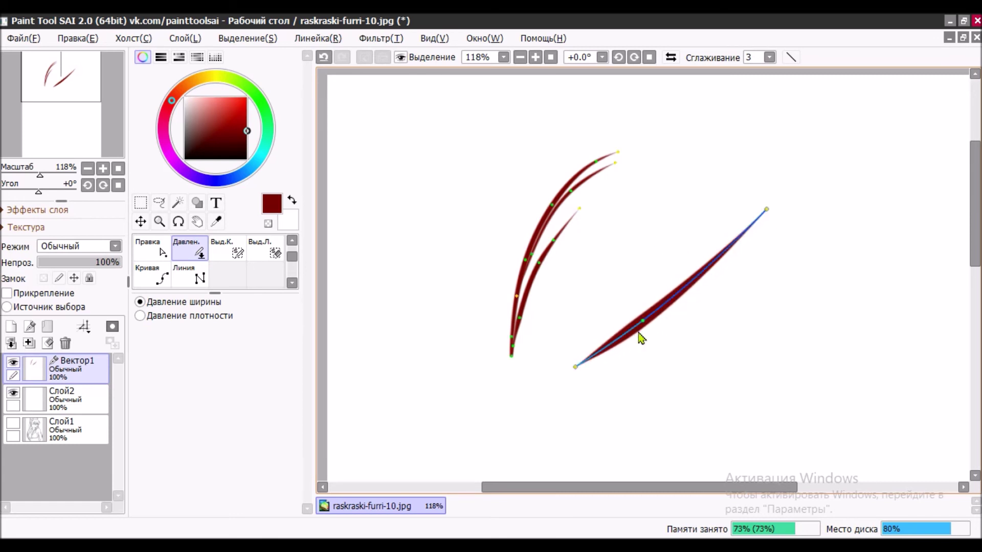
- Make the raster layer Слой2 below the vector line art active
left_click(152, 276)
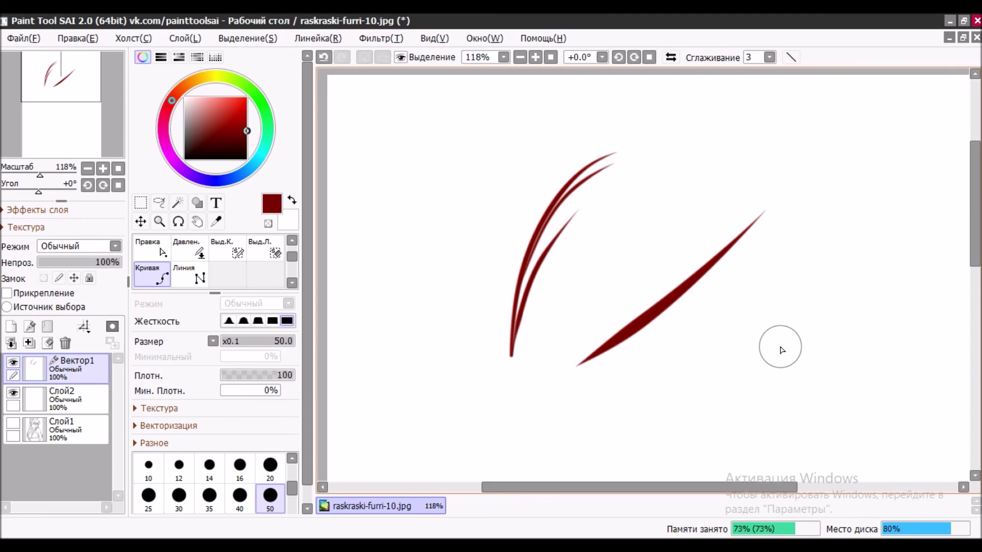
left_click(77, 400)
mouse_move(554, 203)
left_mouse_down()
mouse_move(555, 228)
mouse_move(606, 198)
left_mouse_up()
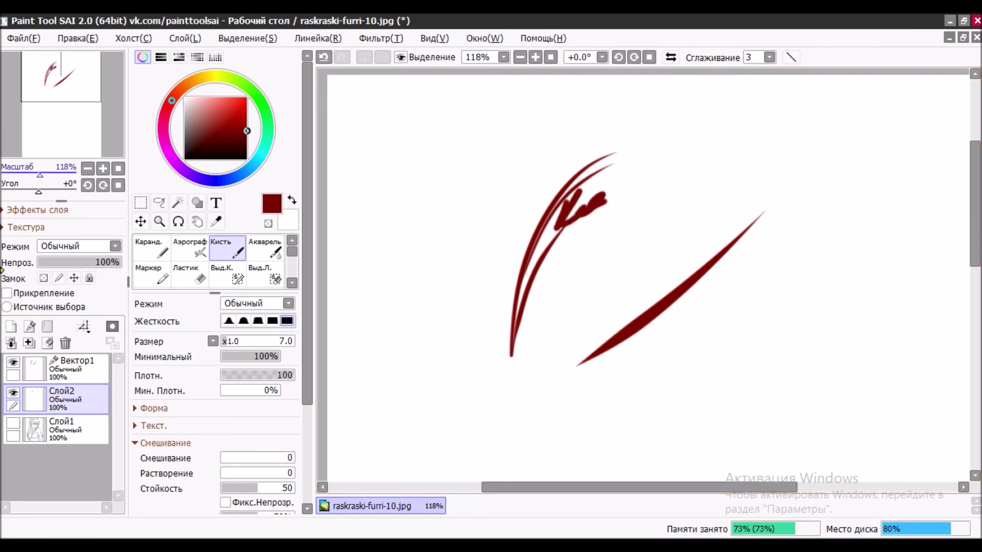
scroll(470, 227, "up", 4)
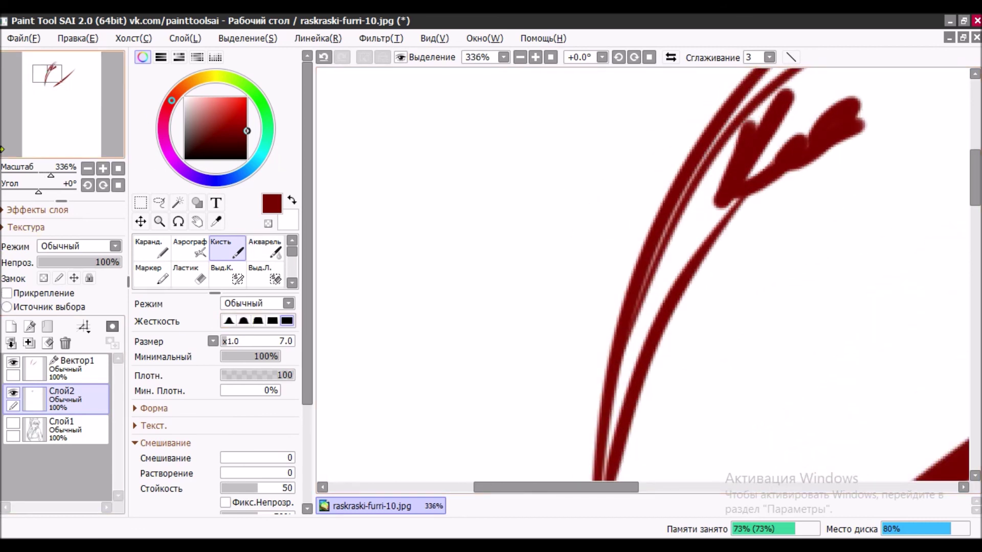
left_click(78, 38)
left_click(86, 55)
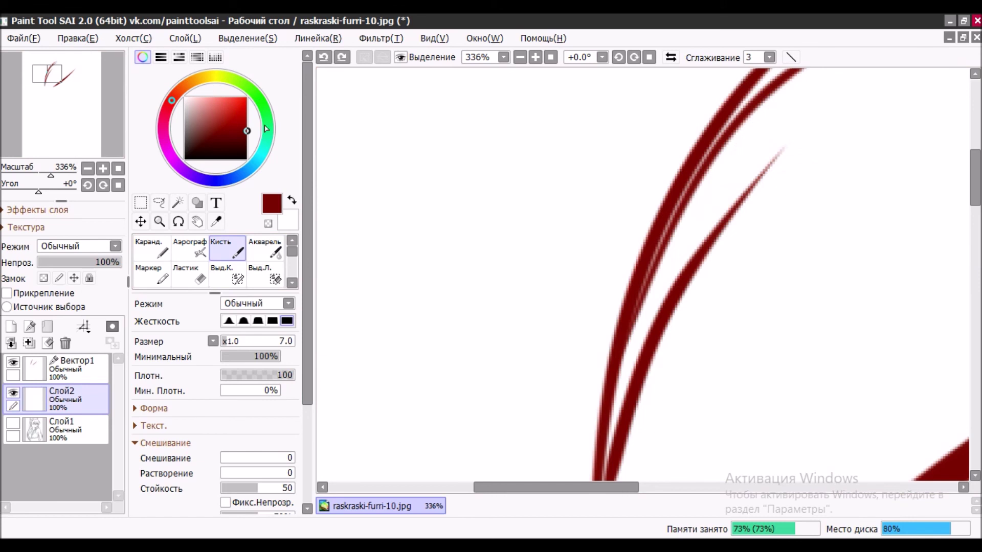
- Choose bright red and paint the area between the middle and inner hair curves with the size 7 brush on Слой2
left_click(247, 99)
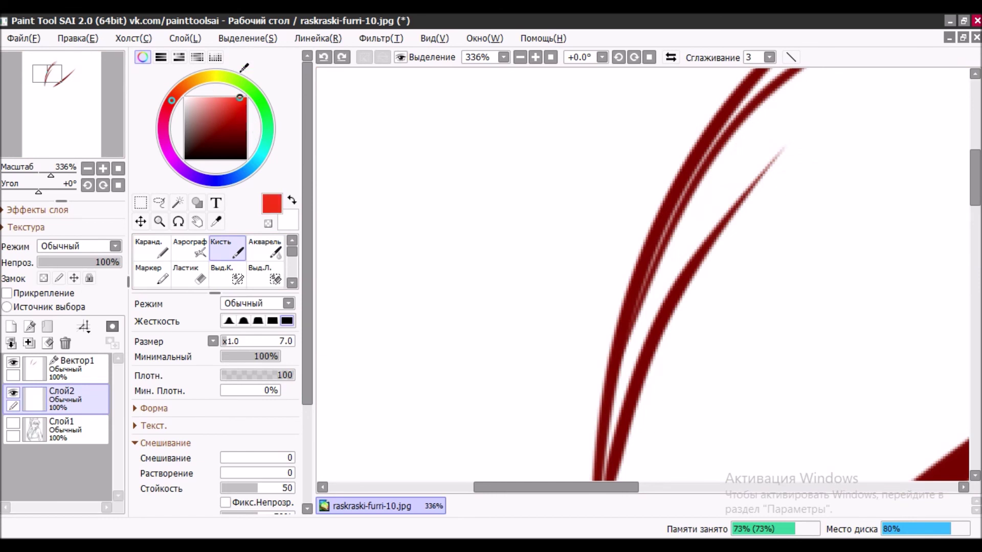
mouse_move(726, 188)
left_mouse_down()
mouse_move(702, 197)
mouse_move(695, 236)
mouse_move(677, 232)
mouse_move(699, 172)
mouse_move(660, 248)
mouse_move(651, 242)
mouse_move(681, 199)
mouse_move(645, 306)
mouse_move(647, 283)
mouse_move(672, 245)
mouse_move(685, 250)
mouse_move(671, 285)
mouse_move(697, 226)
mouse_move(764, 139)
left_mouse_up()
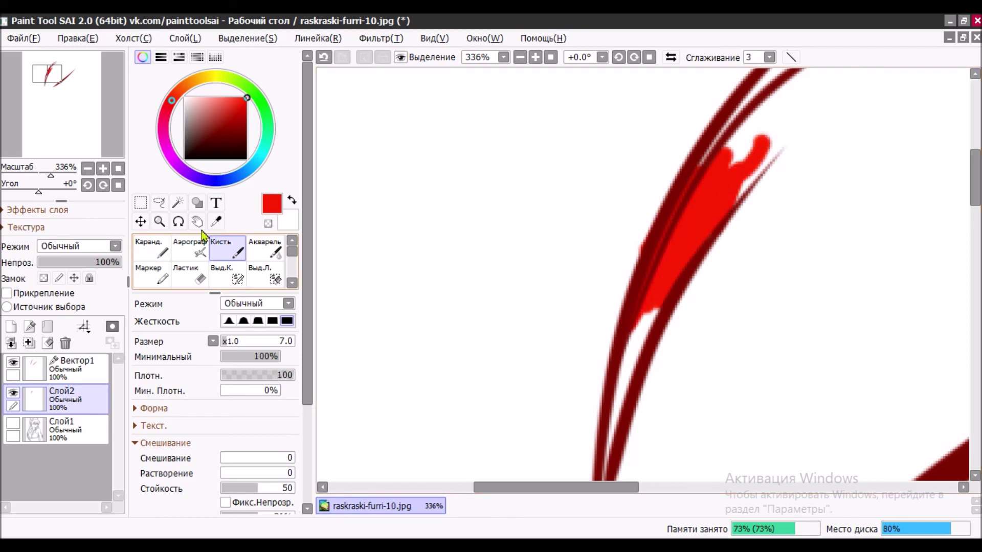
- Switch to the Eraser and examine the red fill's edges against the hair lines, both close up and at 100% zoom
left_click(195, 274)
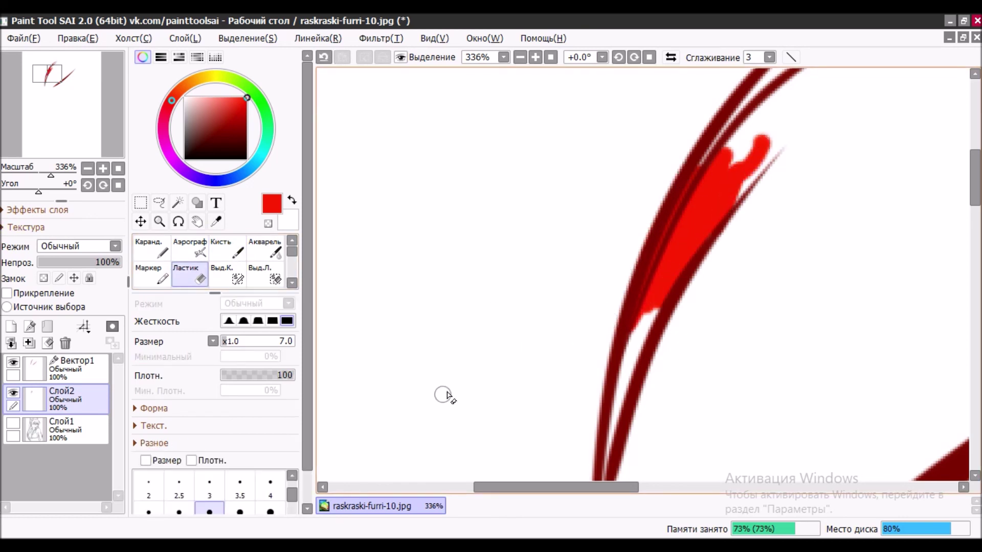
scroll(509, 254, "down", 7)
scroll(566, 263, "up", 5)
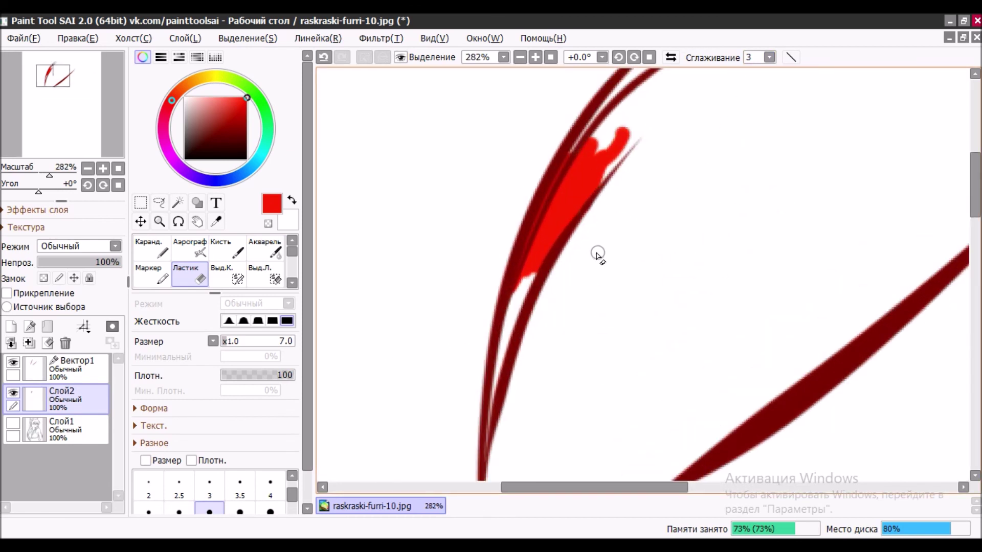
scroll(622, 248, "up", 2)
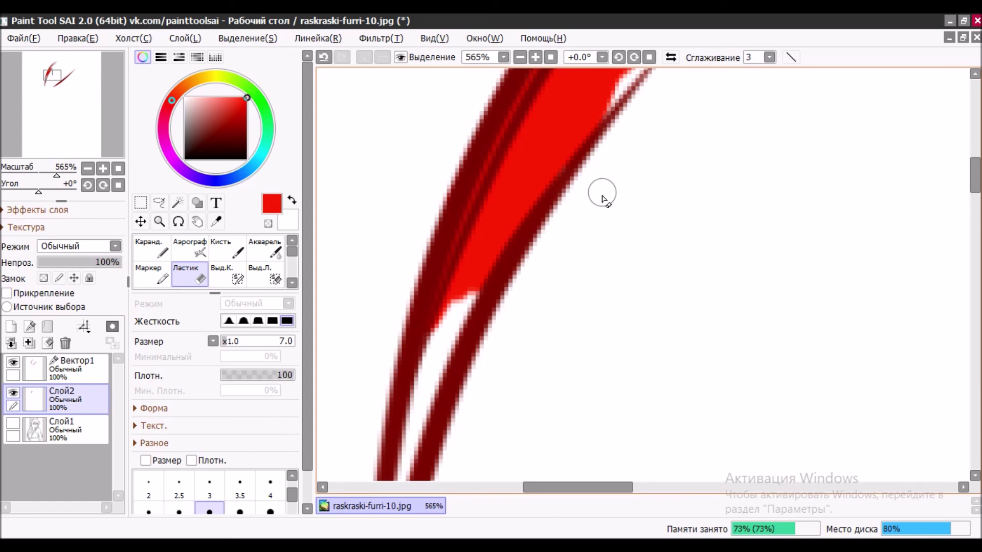
scroll(603, 180, "down", 9)
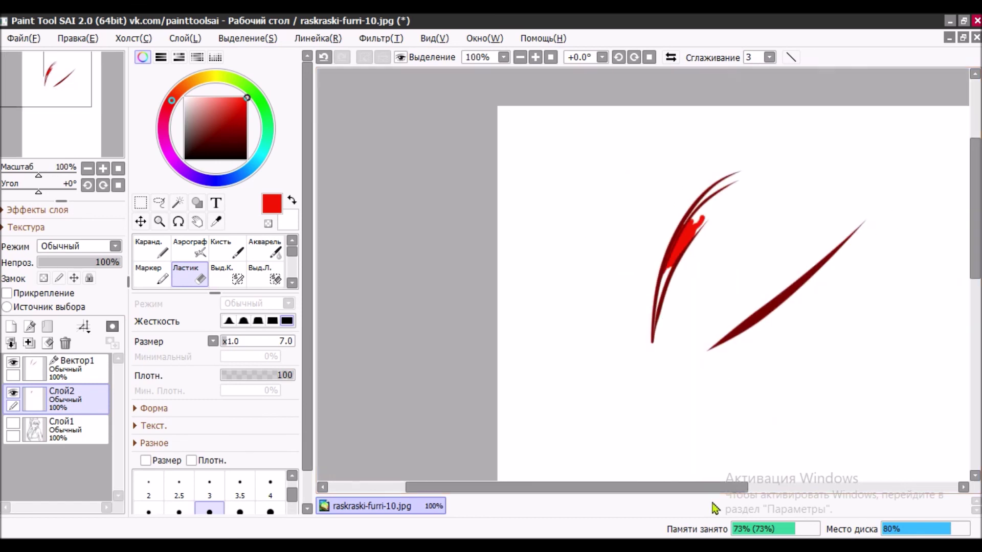
scroll(744, 493, "down", 1)
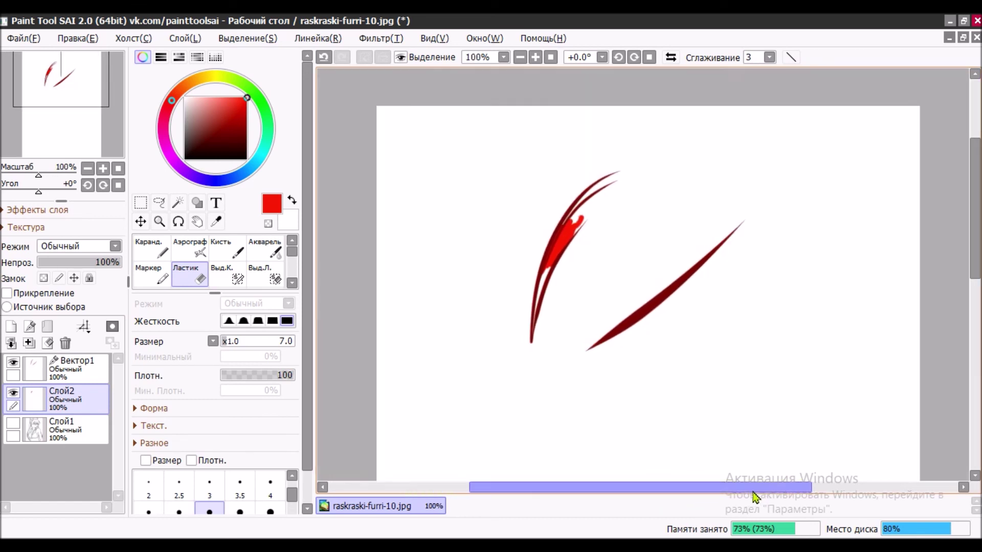